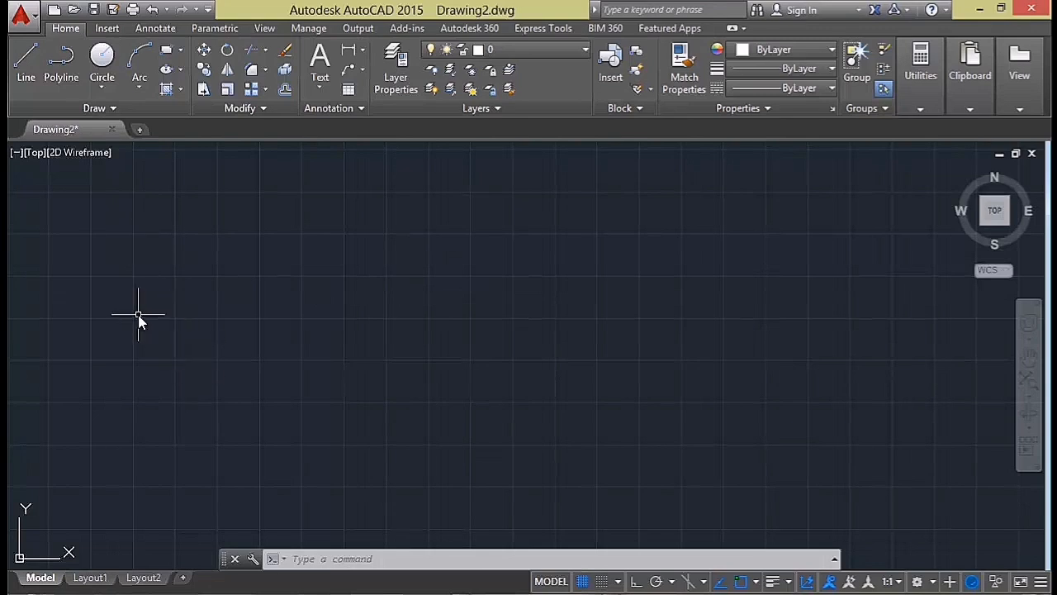
# Draw a closed four-sided outline with the Line tool, with a horizontal top edge about 24.6 units long and a slightly sloping bottom edge.
pyautogui.click(25, 59)
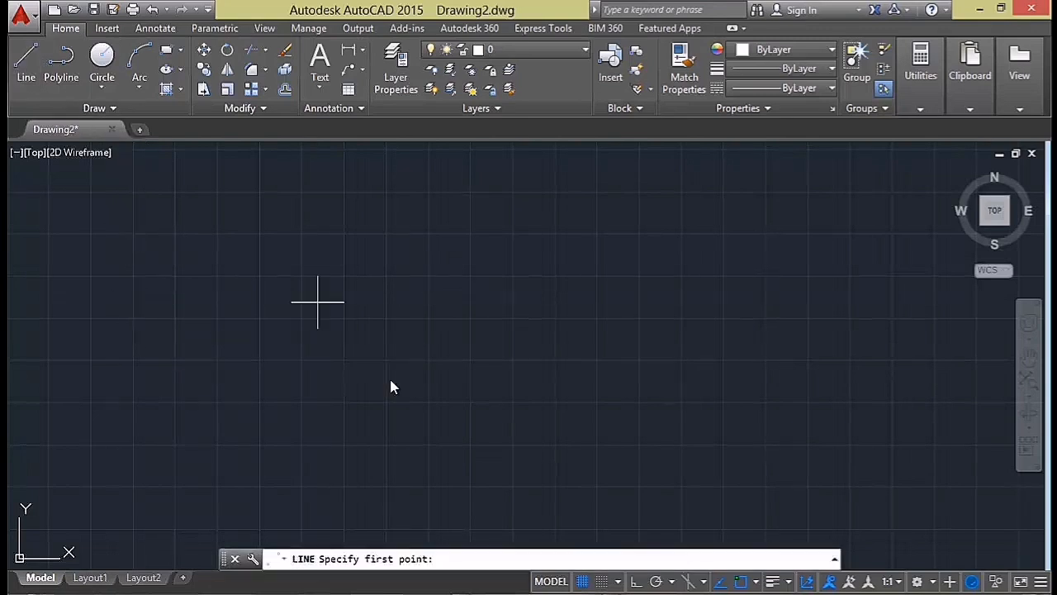
pyautogui.click(262, 279)
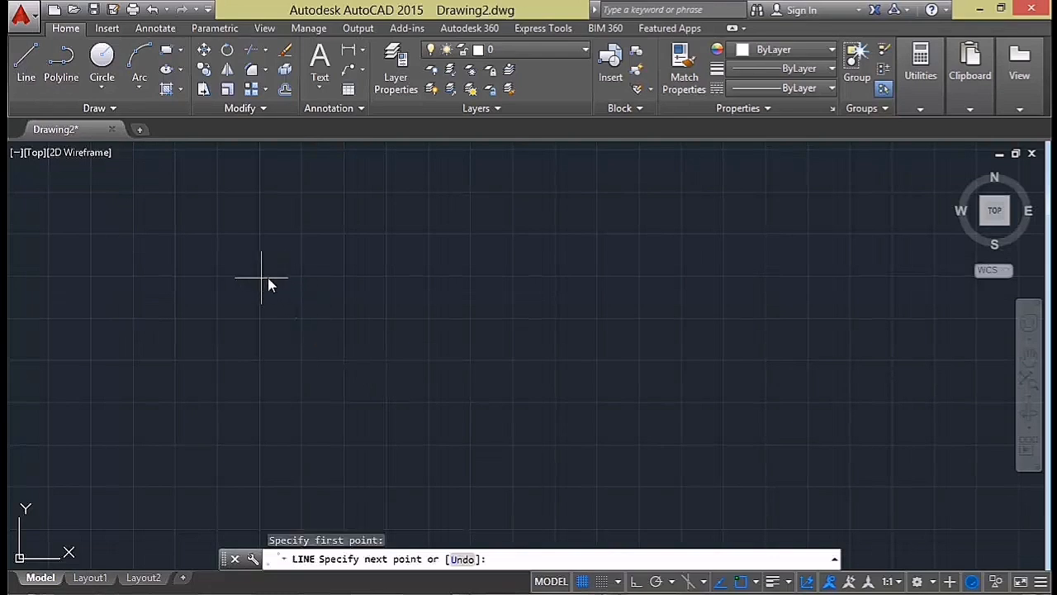
pyautogui.click(676, 281)
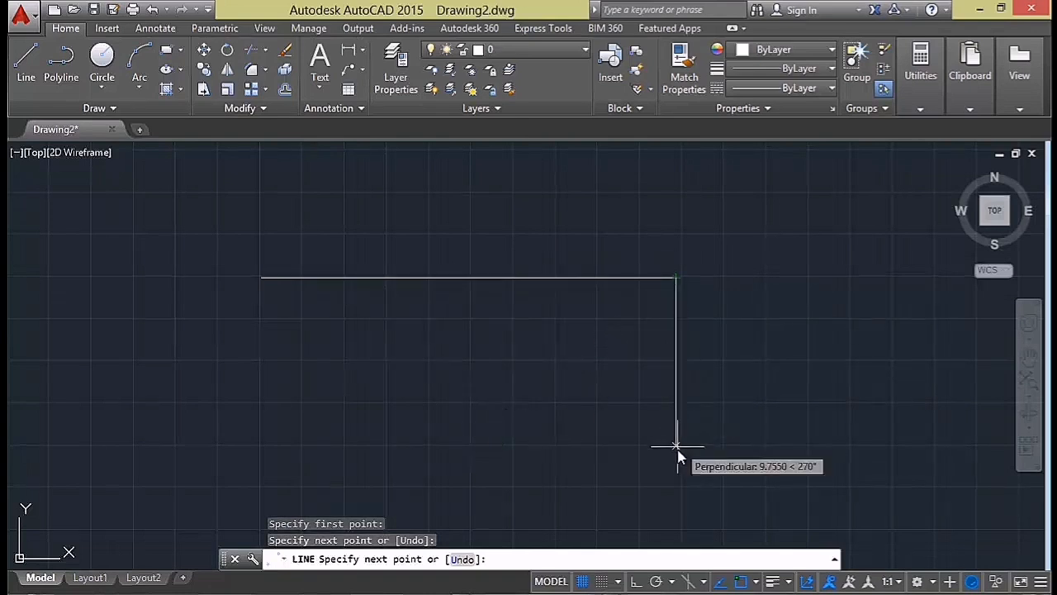
pyautogui.click(678, 483)
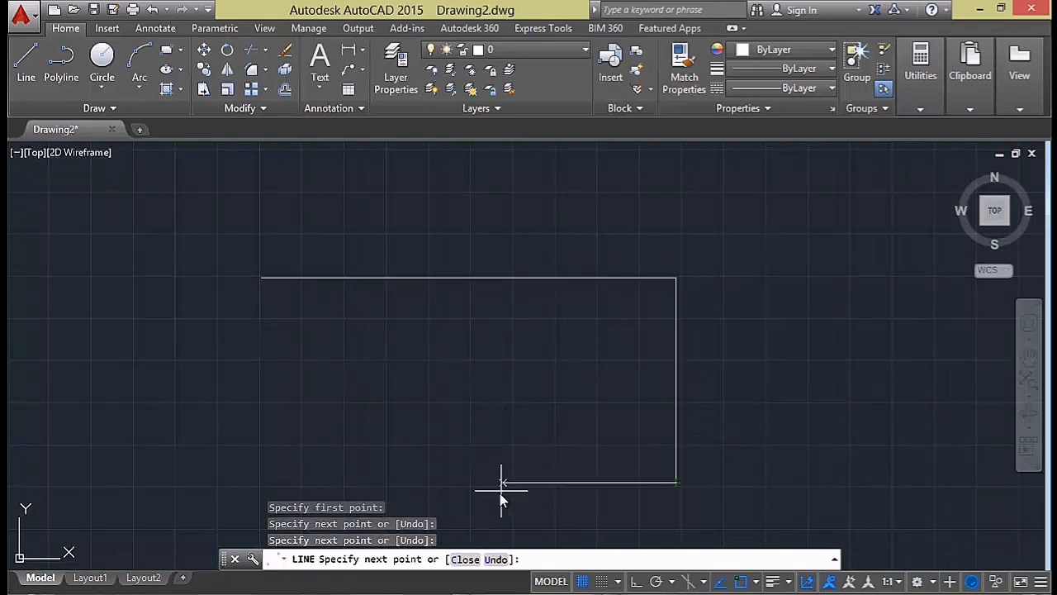
pyautogui.click(265, 493)
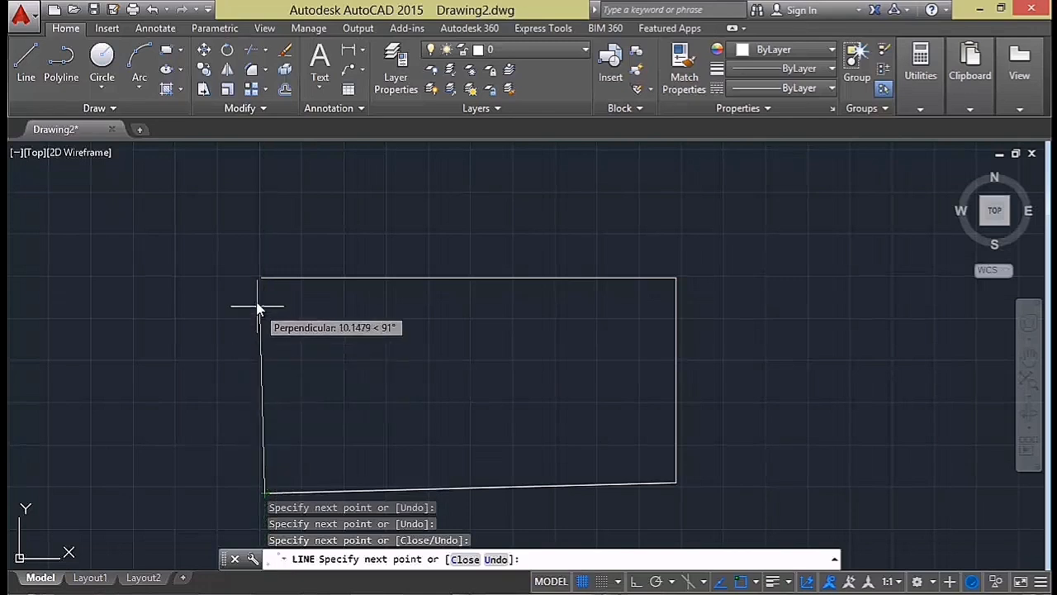
pyautogui.click(261, 278)
pyautogui.press('Escape')
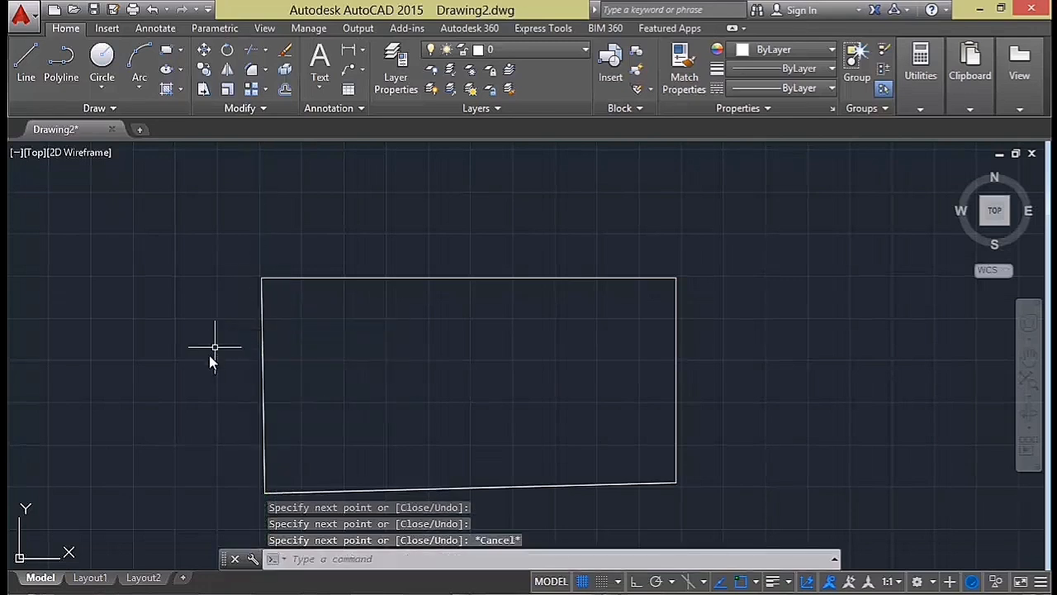
pyautogui.moveTo(214, 397); pyautogui.dragTo(210, 362, button='middle')
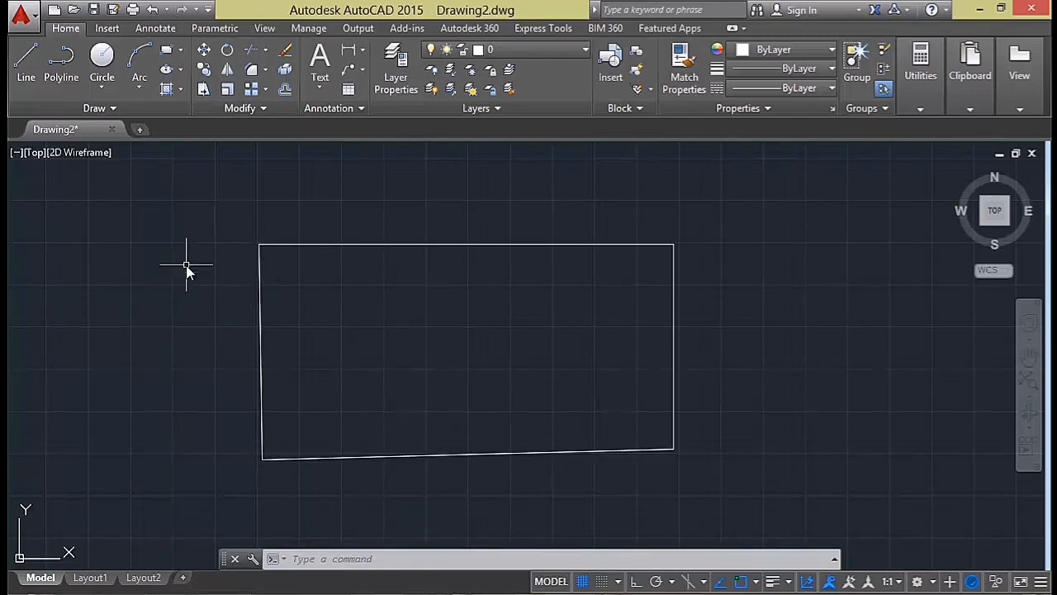
pyautogui.click(160, 201)
pyautogui.click(149, 264)
pyautogui.click(304, 225)
pyautogui.click(167, 28)
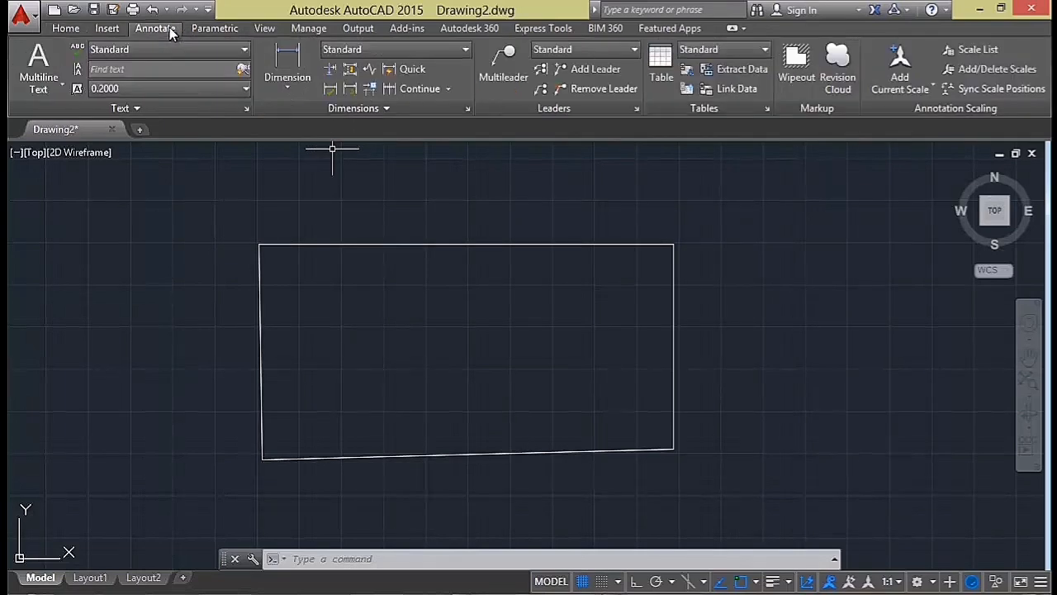
pyautogui.click(66, 28)
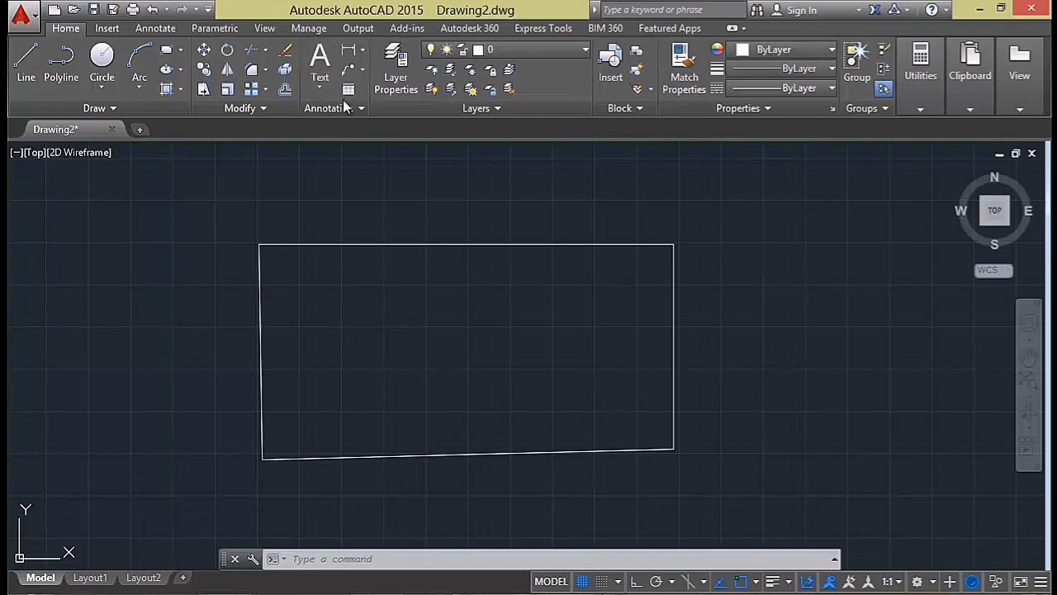
# Add a linear dimension between the two upper corners of the outline, placing the dimension line just above the top edge.
pyautogui.click(367, 52)
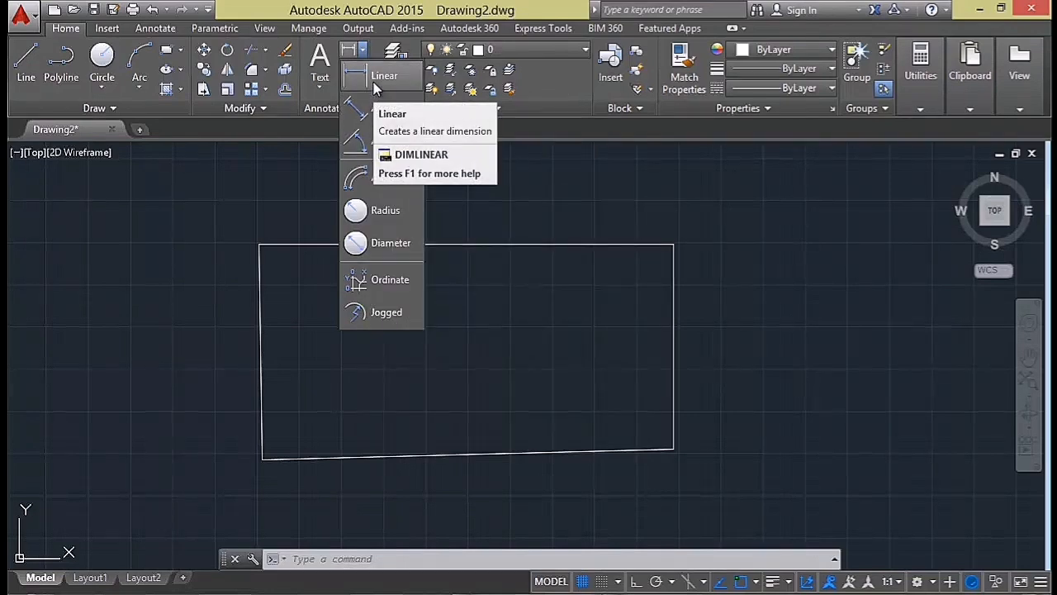
pyautogui.click(373, 82)
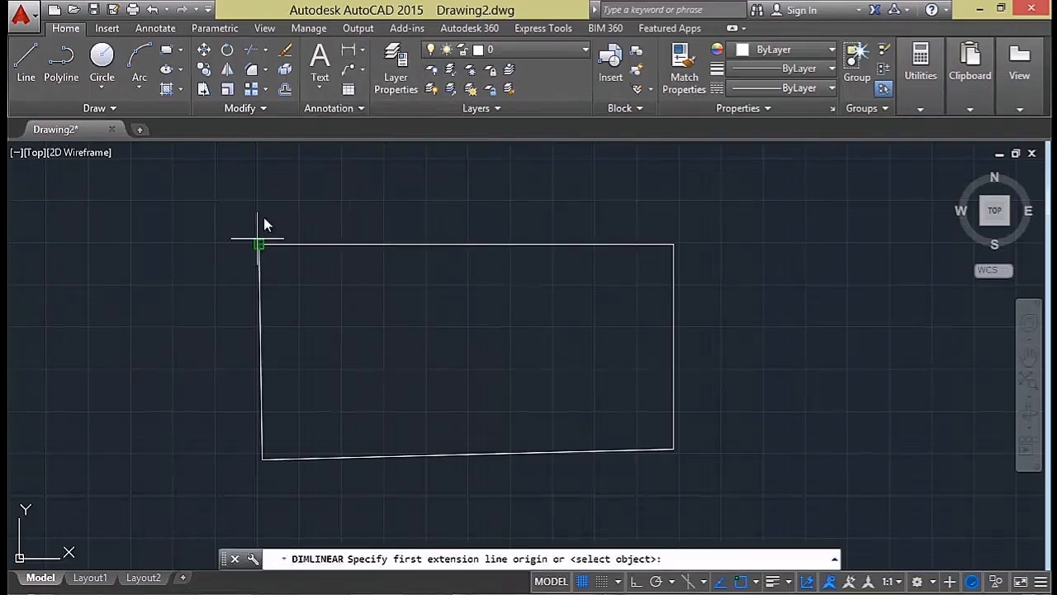
pyautogui.click(351, 53)
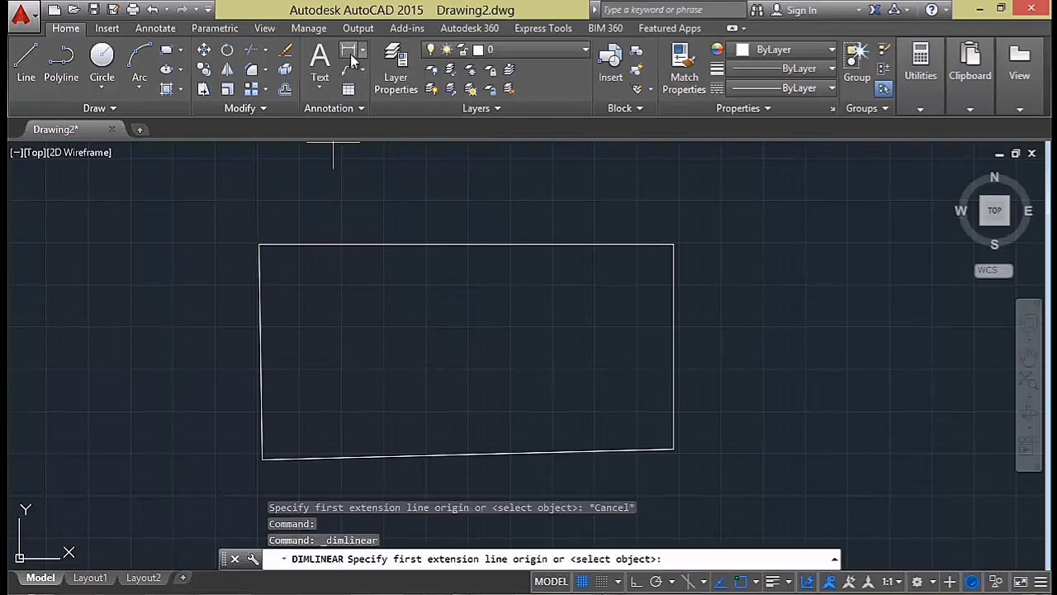
pyautogui.click(363, 52)
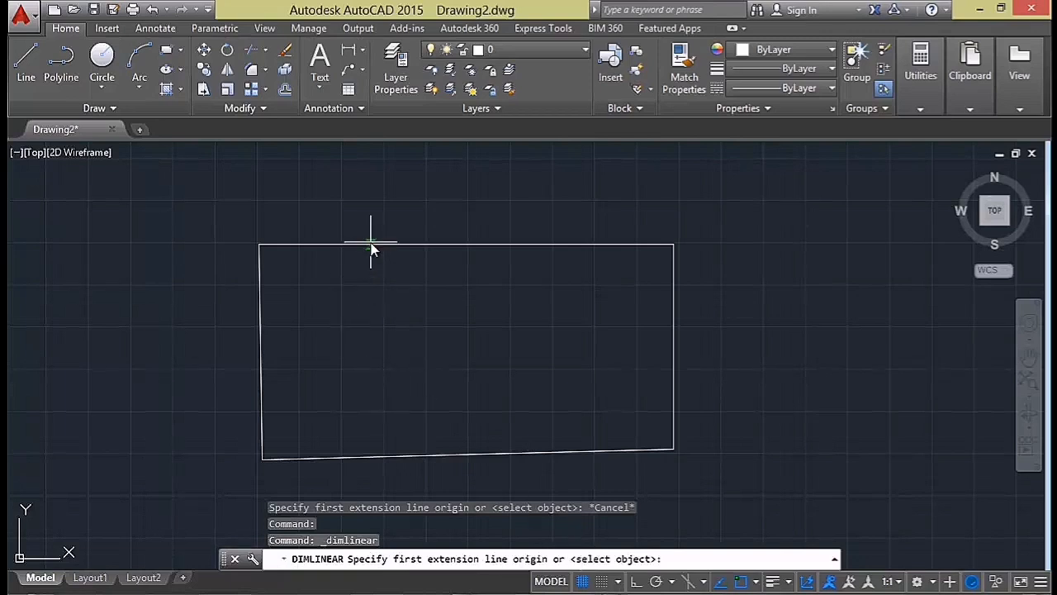
pyautogui.click(257, 246)
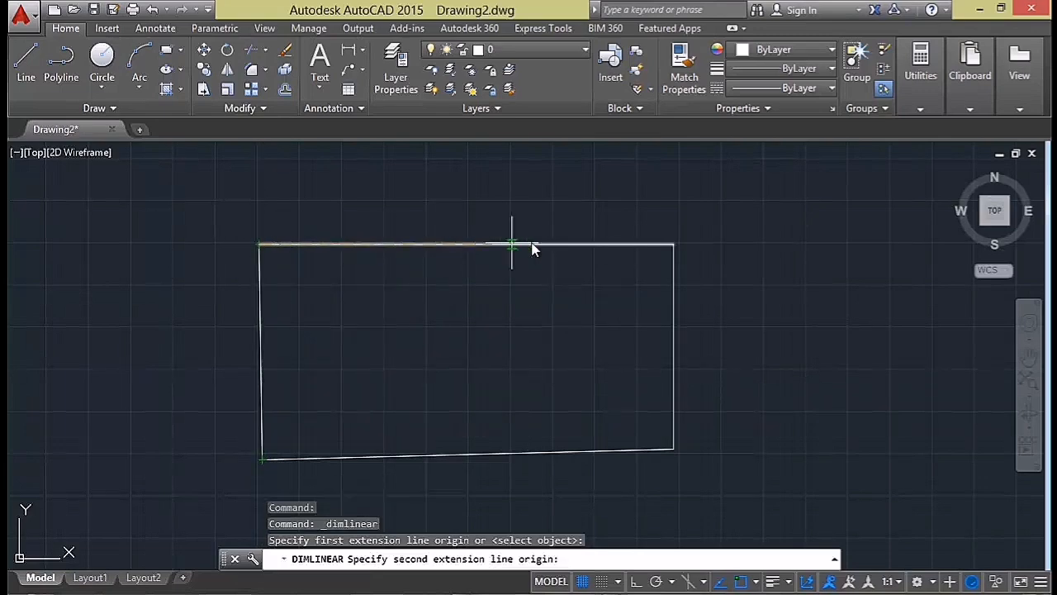
pyautogui.click(674, 244)
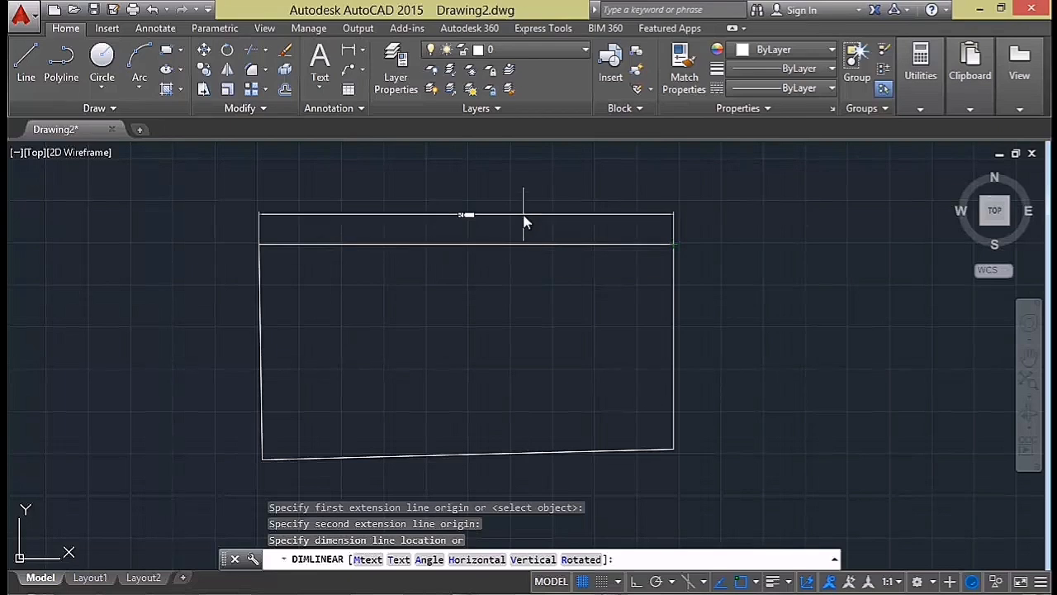
pyautogui.click(522, 220)
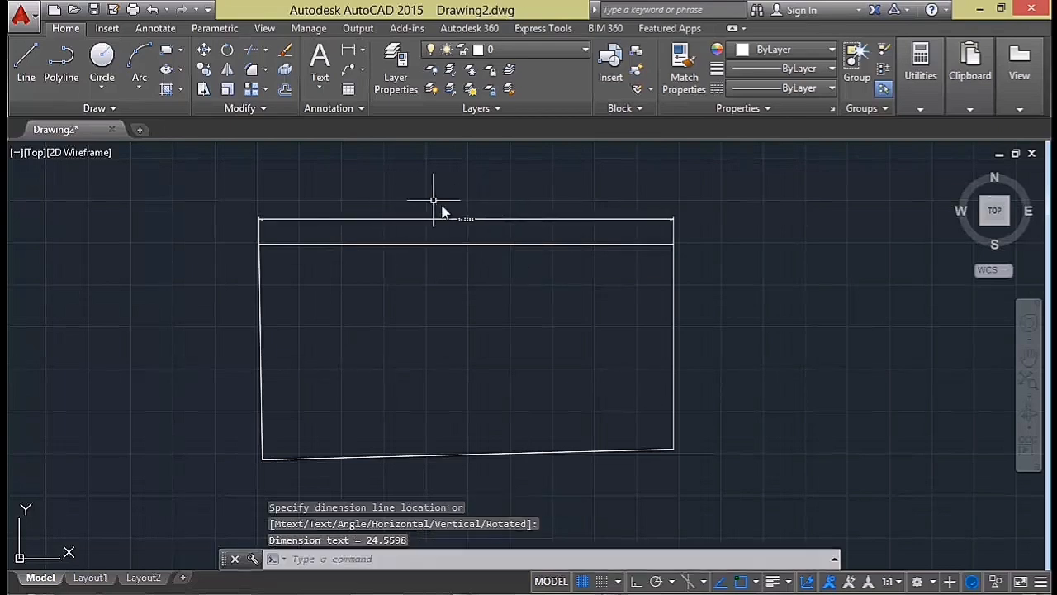
# Examine the text and precision of the linear dimension above the outline's top edge.
pyautogui.scroll(4, 457, 206)
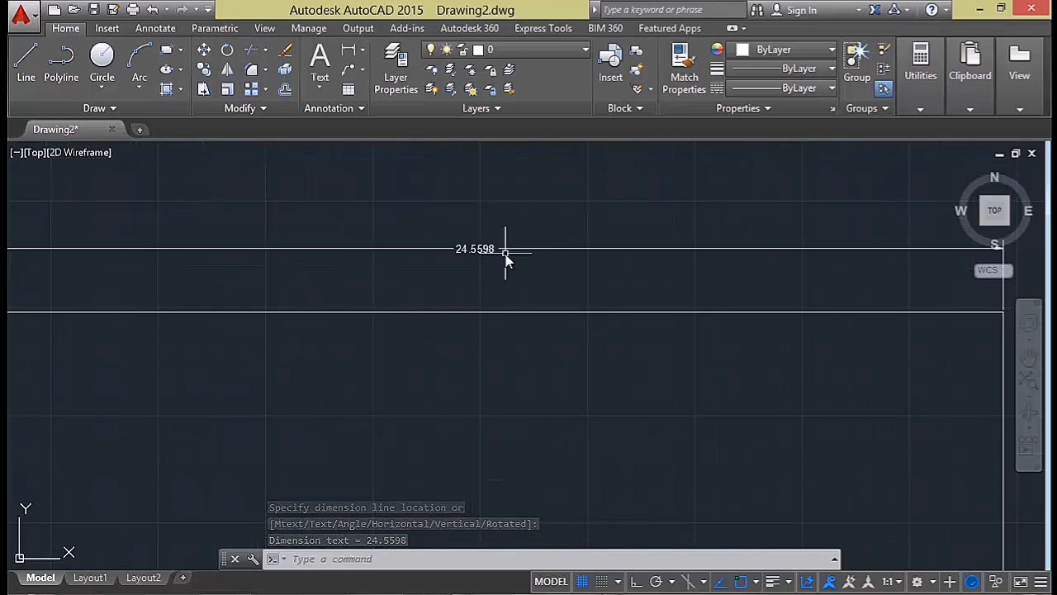
pyautogui.scroll(2, 506, 258)
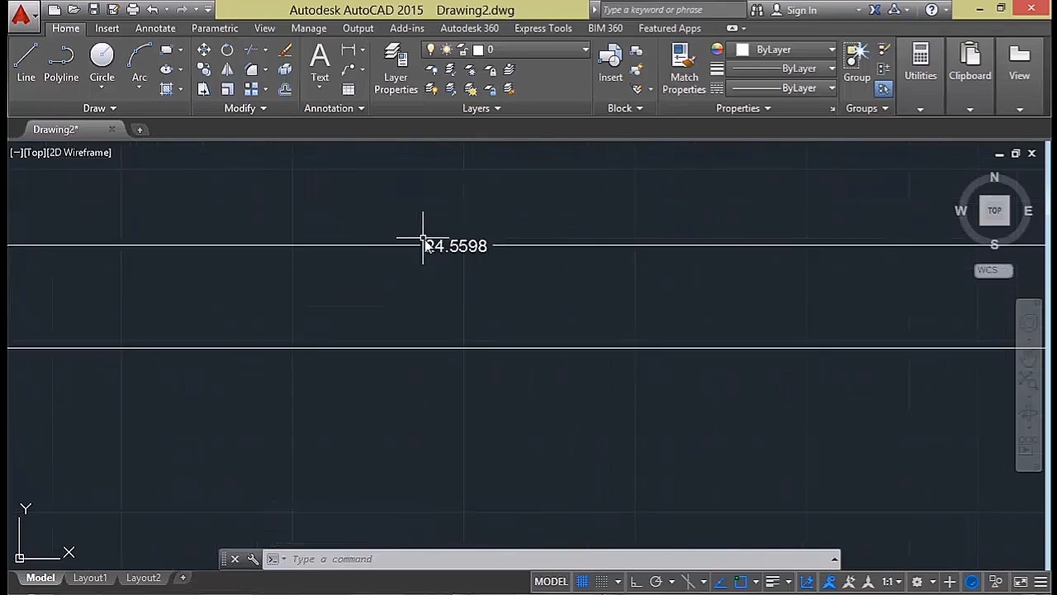
pyautogui.moveTo(440, 246)
pyautogui.scroll(-2, 438, 264)
pyautogui.scroll(-2, 438, 264)
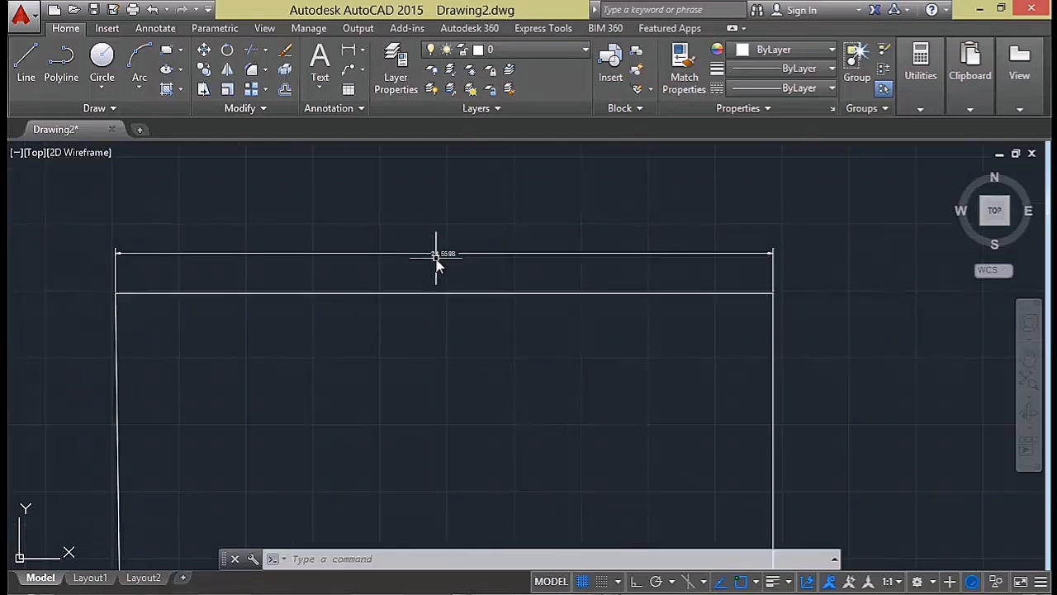
pyautogui.click(438, 256)
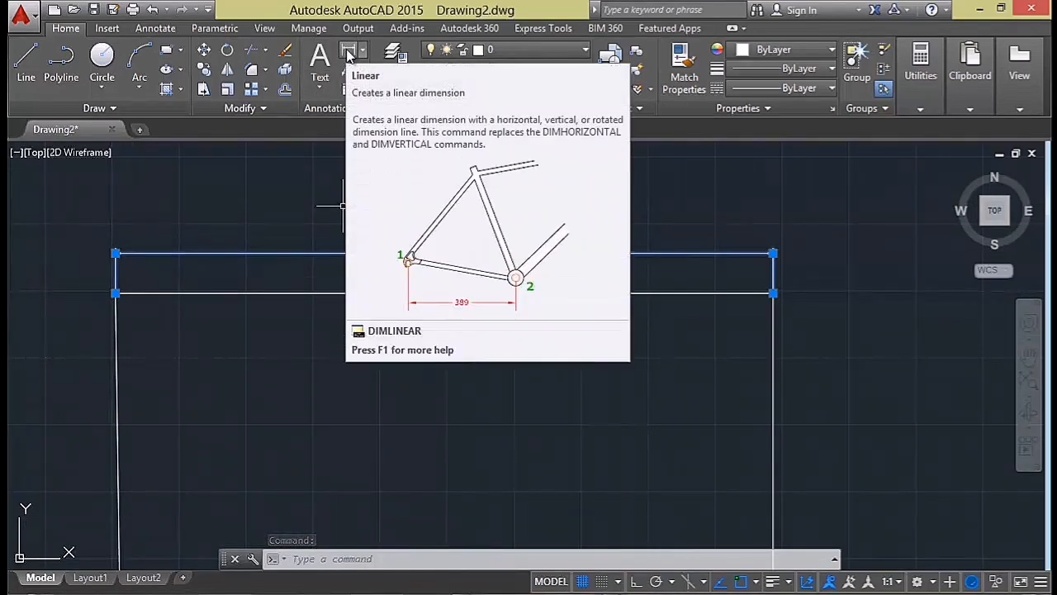
pyautogui.click(348, 54)
pyautogui.click(362, 52)
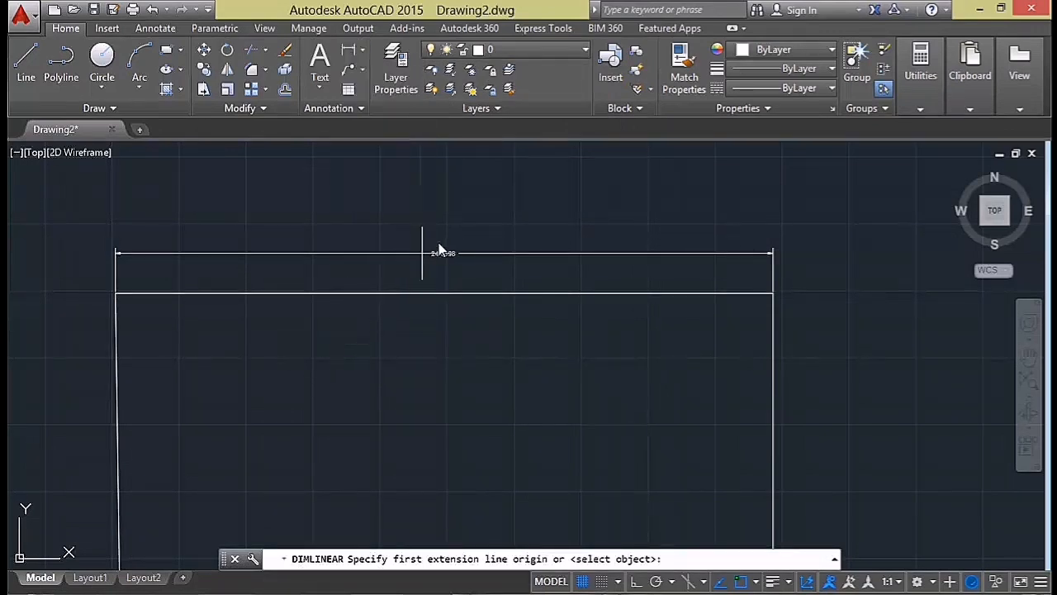
pyautogui.scroll(4, 440, 250)
pyautogui.scroll(-2, 407, 295)
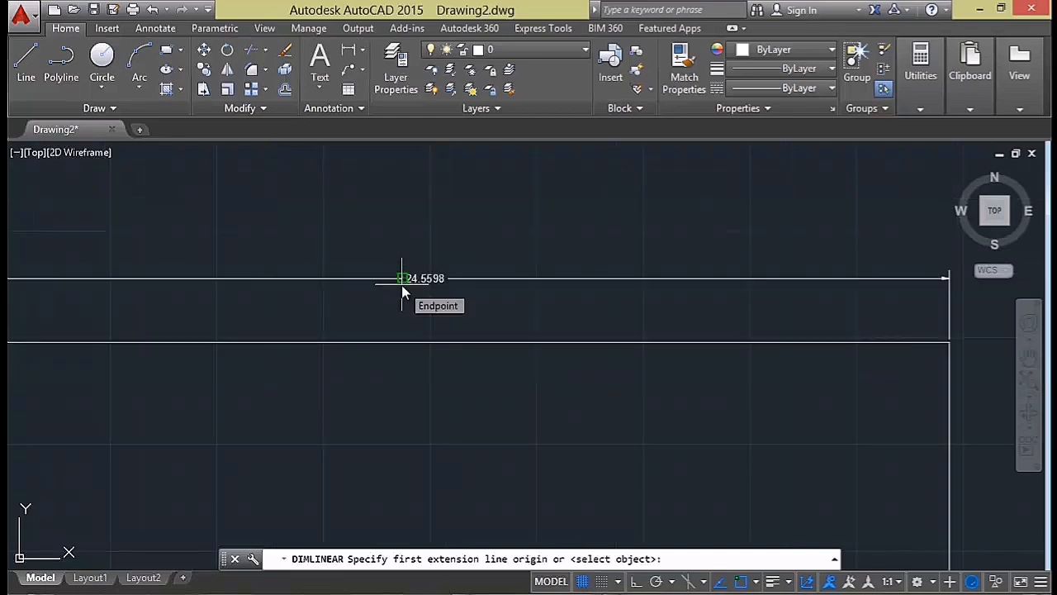
pyautogui.scroll(-2, 319, 357)
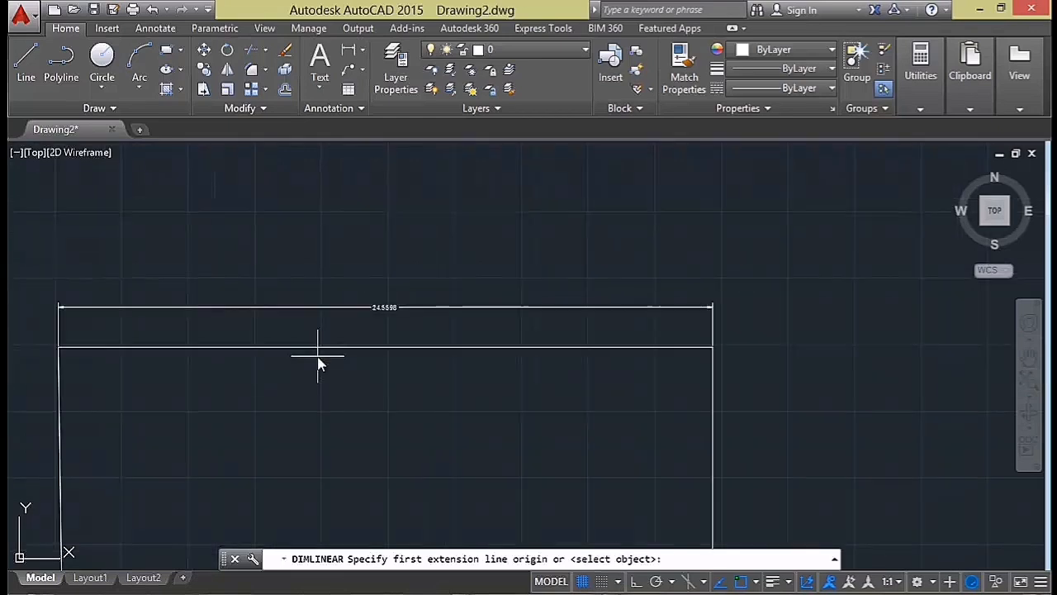
pyautogui.scroll(-1, 293, 368)
pyautogui.scroll(1, 226, 463)
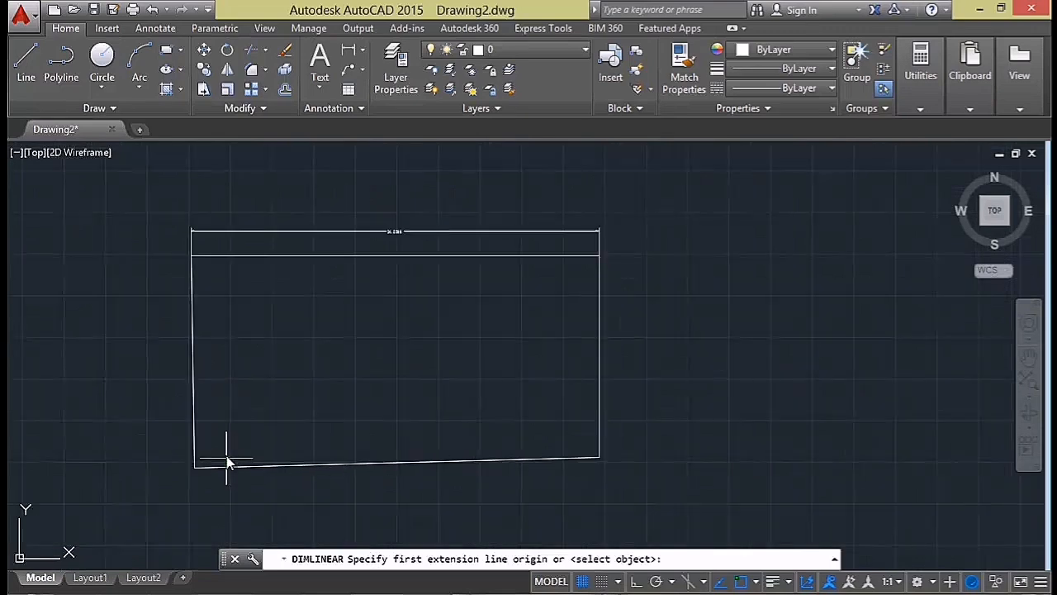
pyautogui.moveTo(226, 463); pyautogui.dragTo(231, 422, button='middle')
pyautogui.scroll(2, 217, 434)
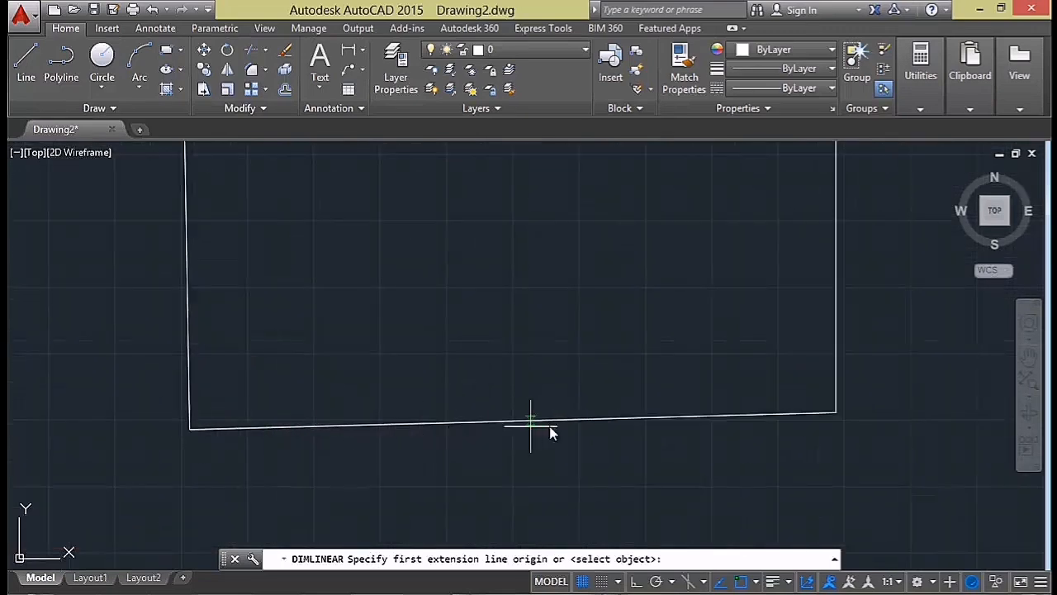
pyautogui.moveTo(741, 372); pyautogui.dragTo(696, 424, button='middle')
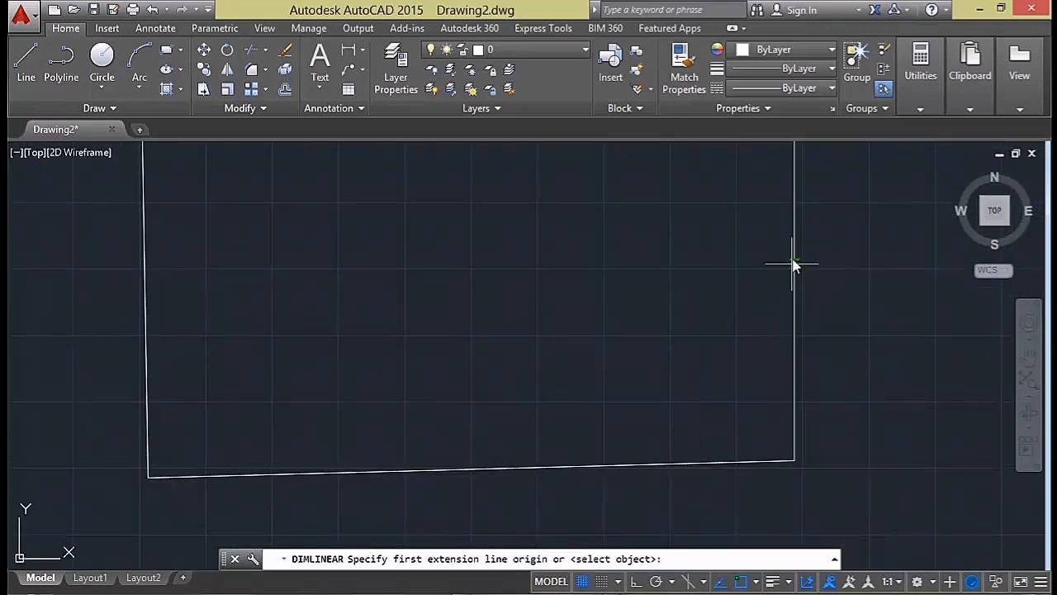
pyautogui.moveTo(408, 239); pyautogui.dragTo(401, 288, button='middle')
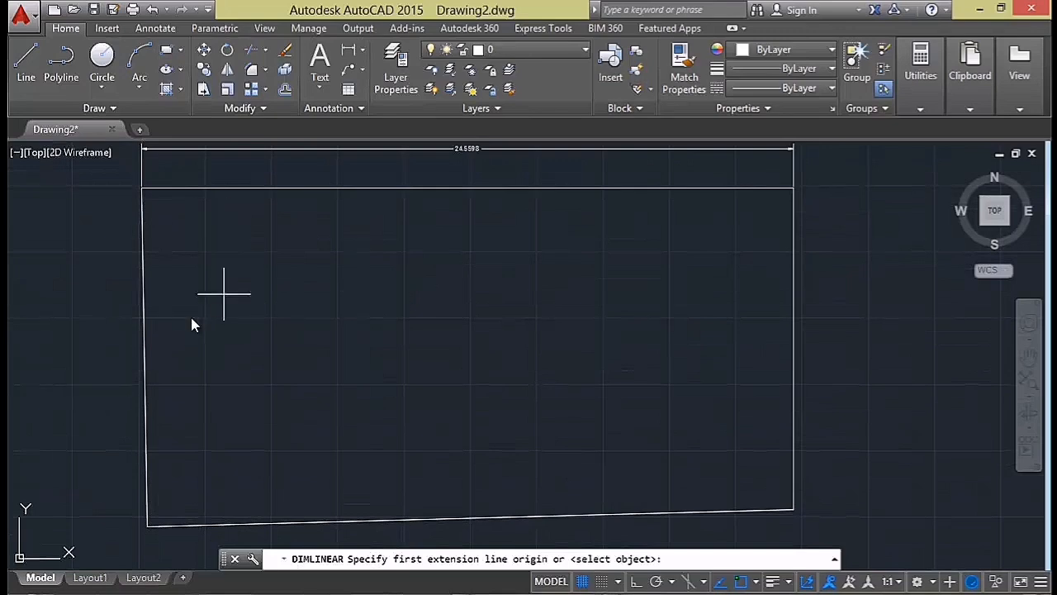
pyautogui.moveTo(213, 291); pyautogui.dragTo(171, 327, button='middle')
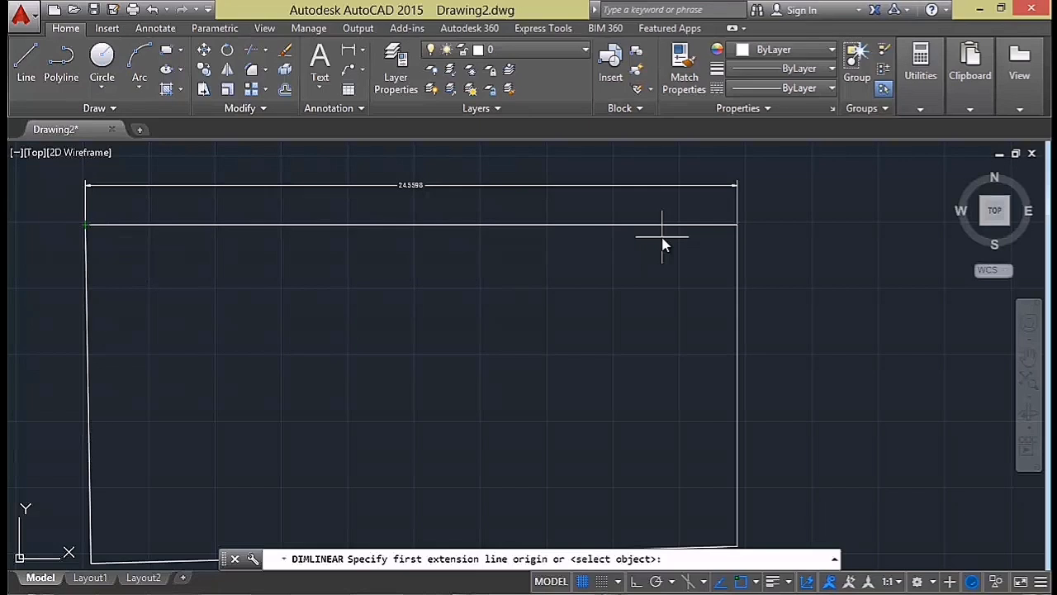
pyautogui.scroll(2, 405, 191)
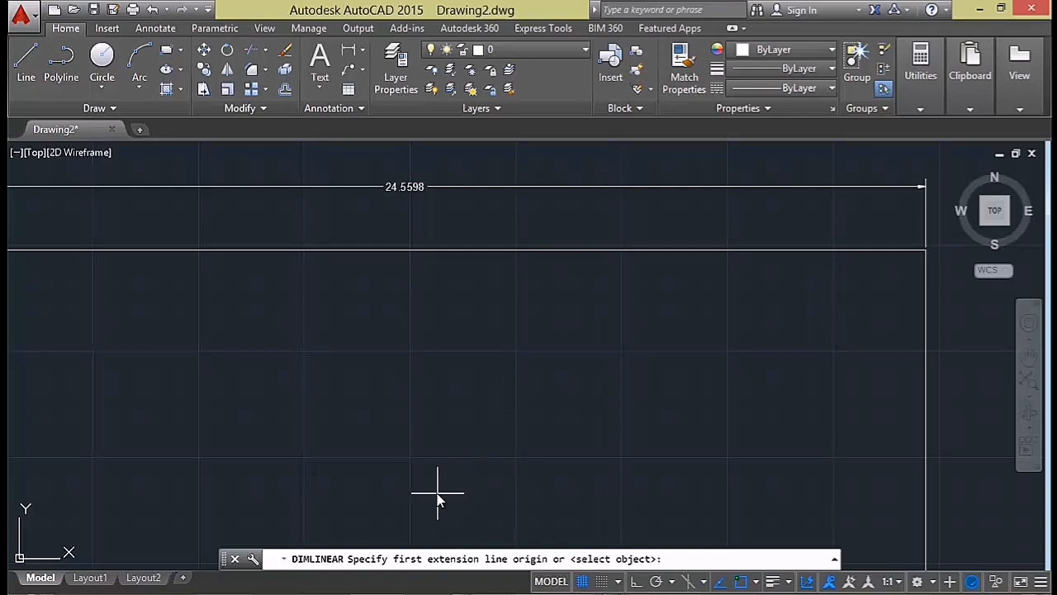
pyautogui.press('Escape')
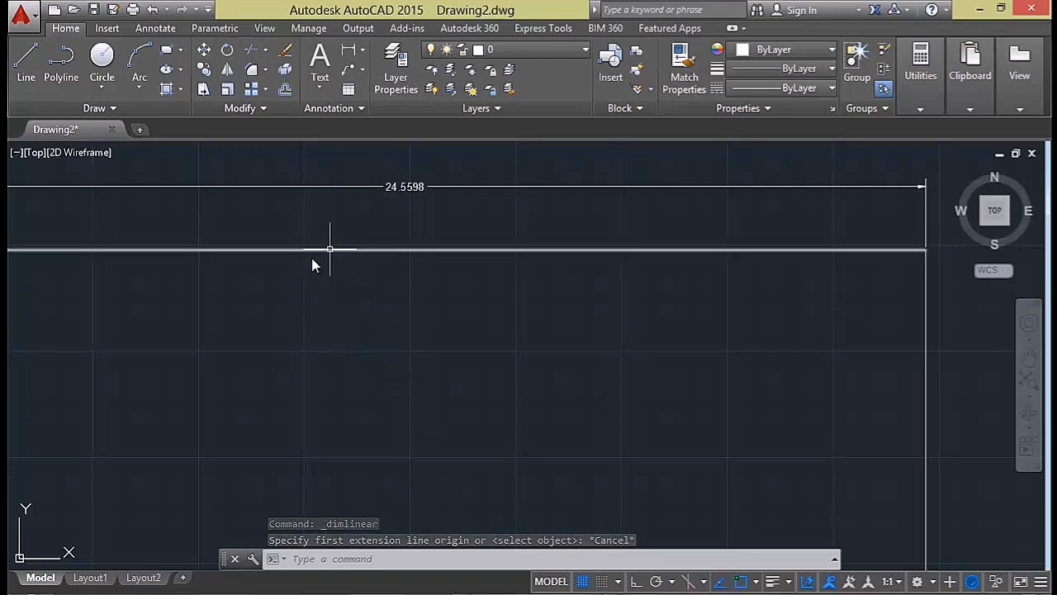
# Open the Drawing Units settings from the drawing utilities and view the available angle types.
pyautogui.scroll(-2, 264, 310)
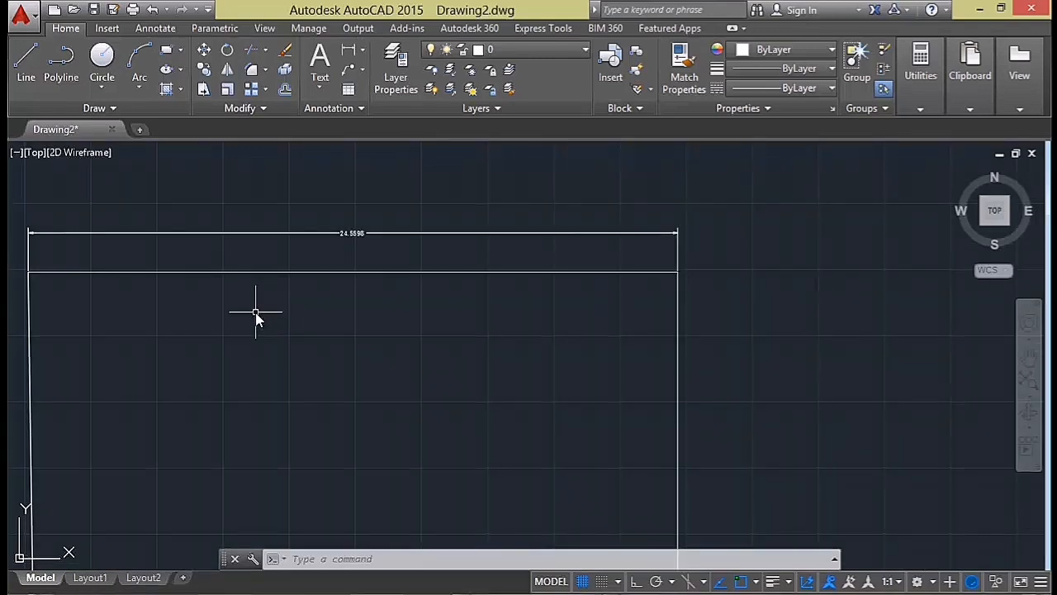
pyautogui.moveTo(255, 311); pyautogui.dragTo(333, 313, button='middle')
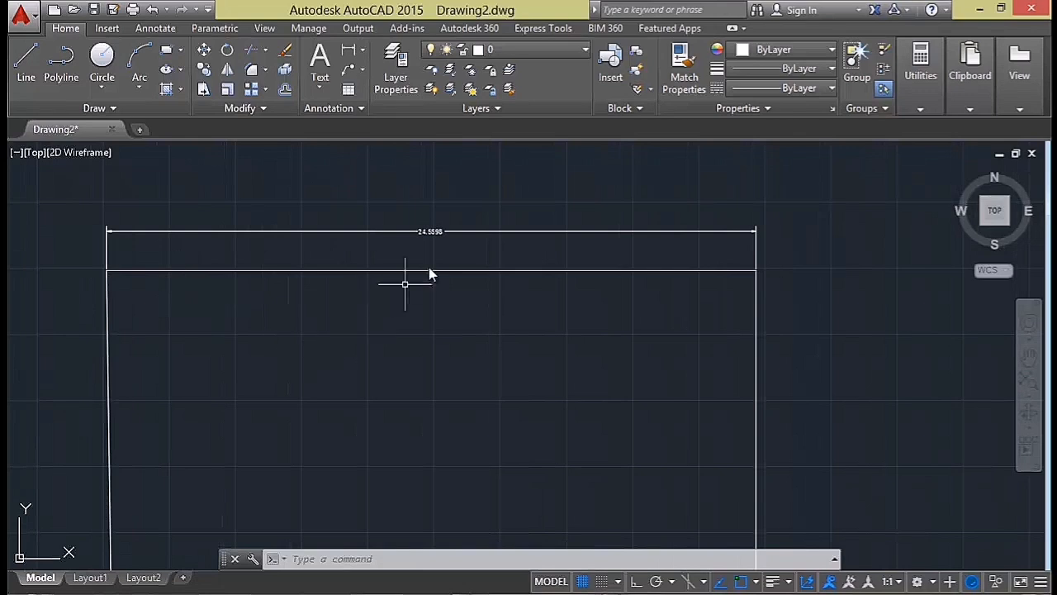
pyautogui.scroll(2, 422, 239)
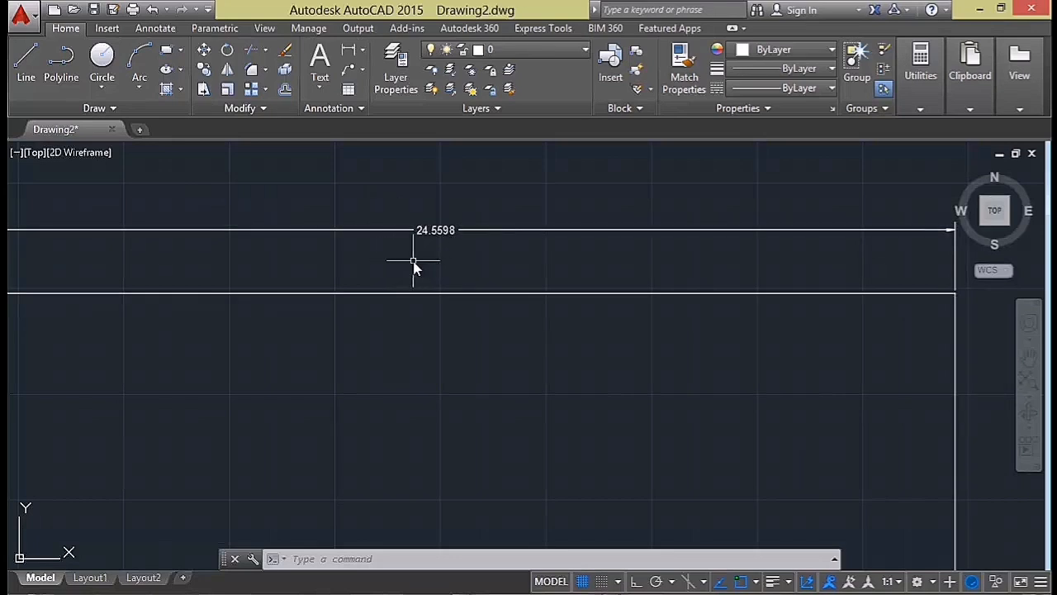
pyautogui.click(23, 16)
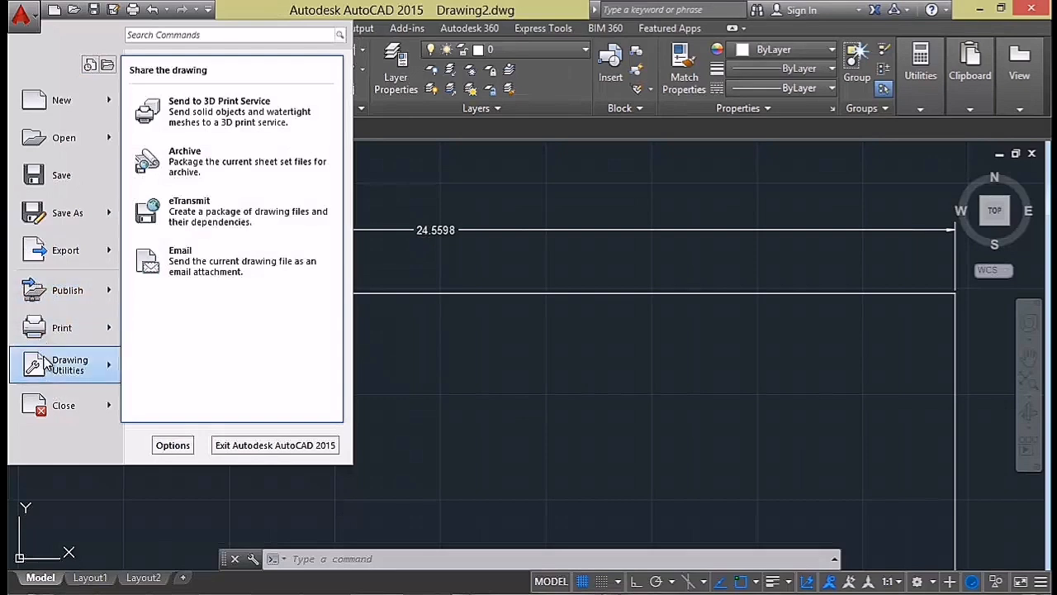
pyautogui.moveTo(47, 364)
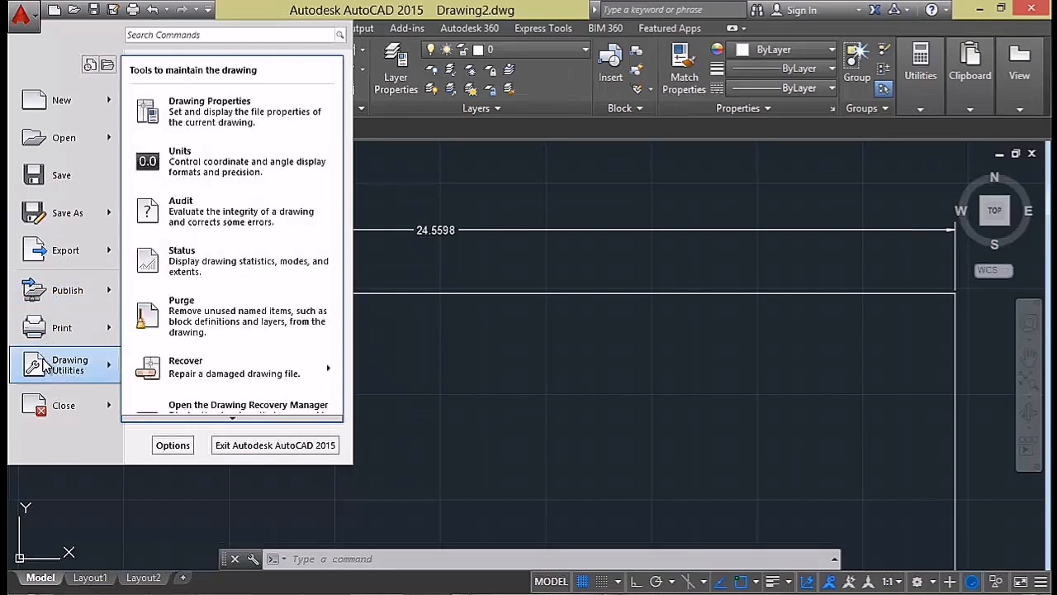
pyautogui.click(182, 169)
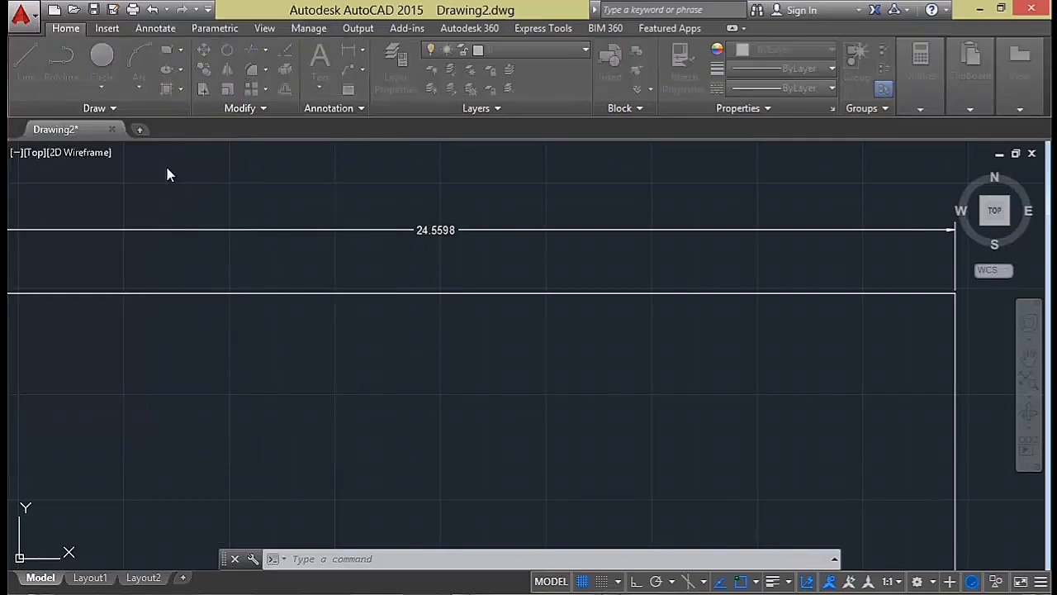
pyautogui.moveTo(390, 151); pyautogui.dragTo(369, 149)
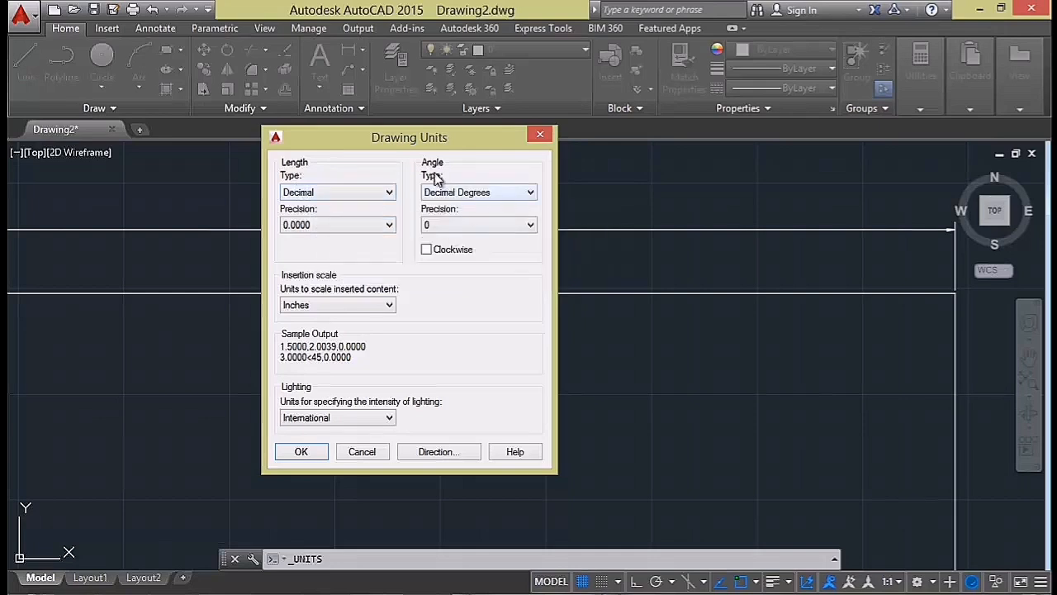
pyautogui.click(456, 195)
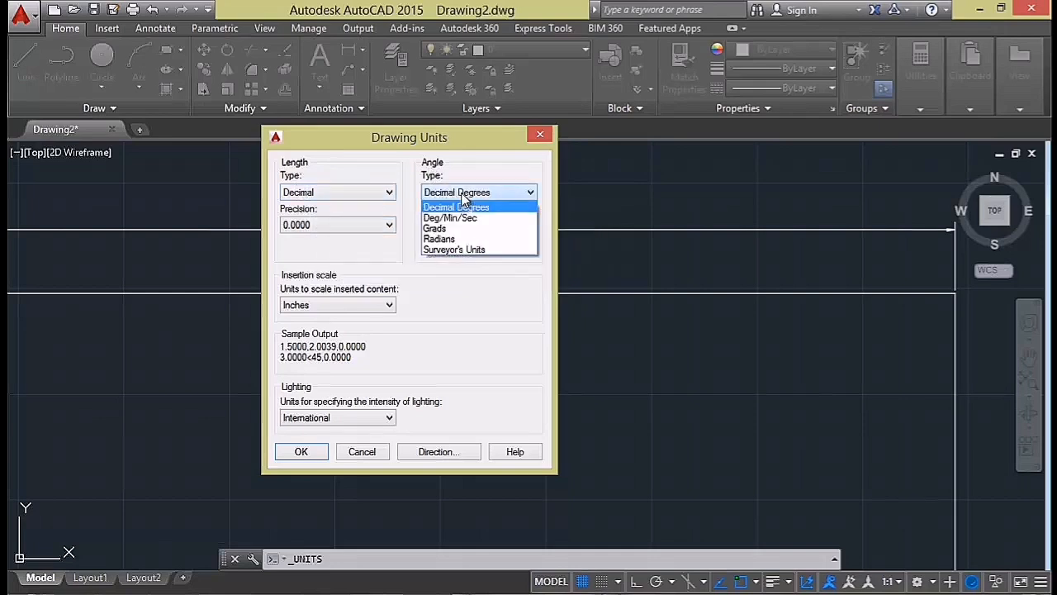
pyautogui.click(390, 176)
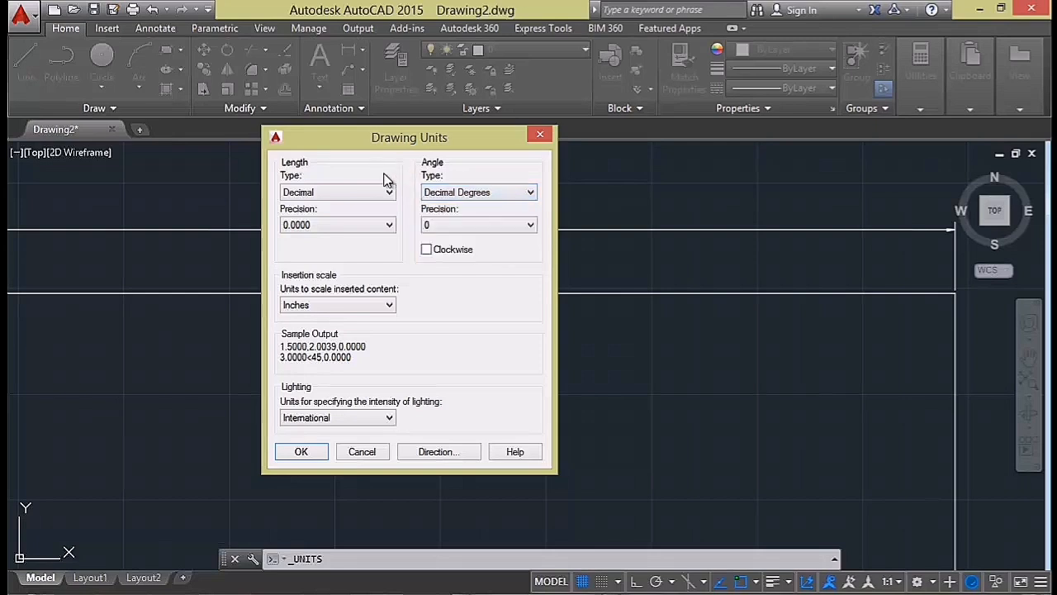
# Set the drawing's length type to Engineering with a precision of 0'-0.0".
pyautogui.click(333, 198)
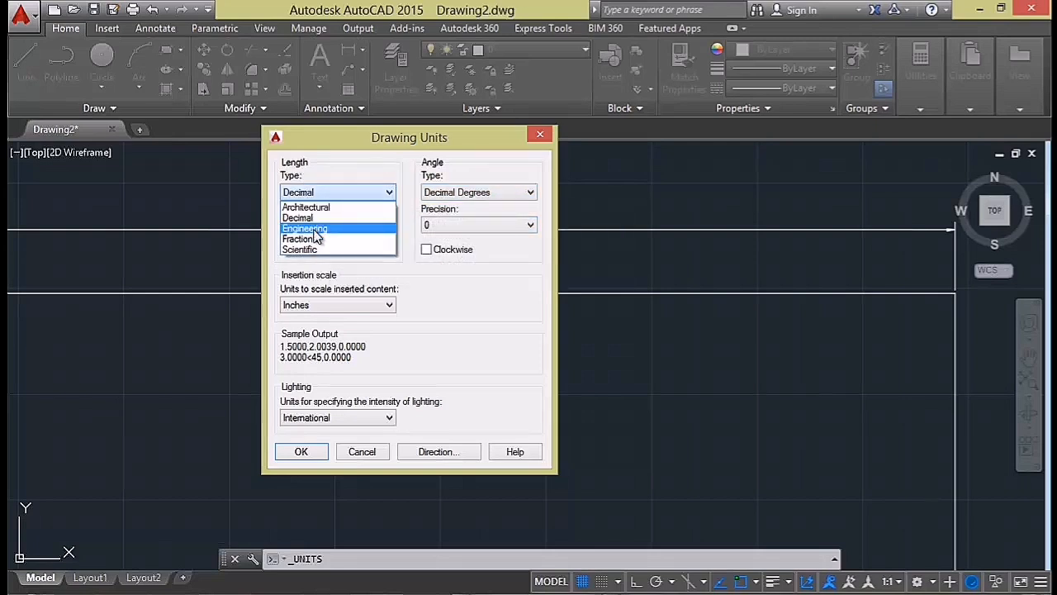
pyautogui.click(335, 206)
pyautogui.click(335, 201)
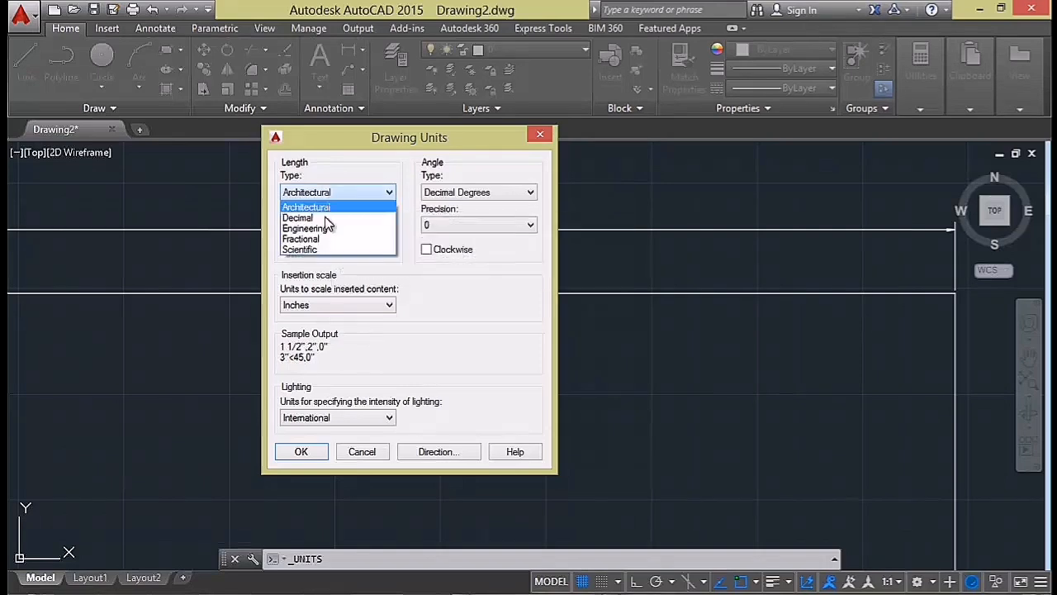
pyautogui.click(324, 227)
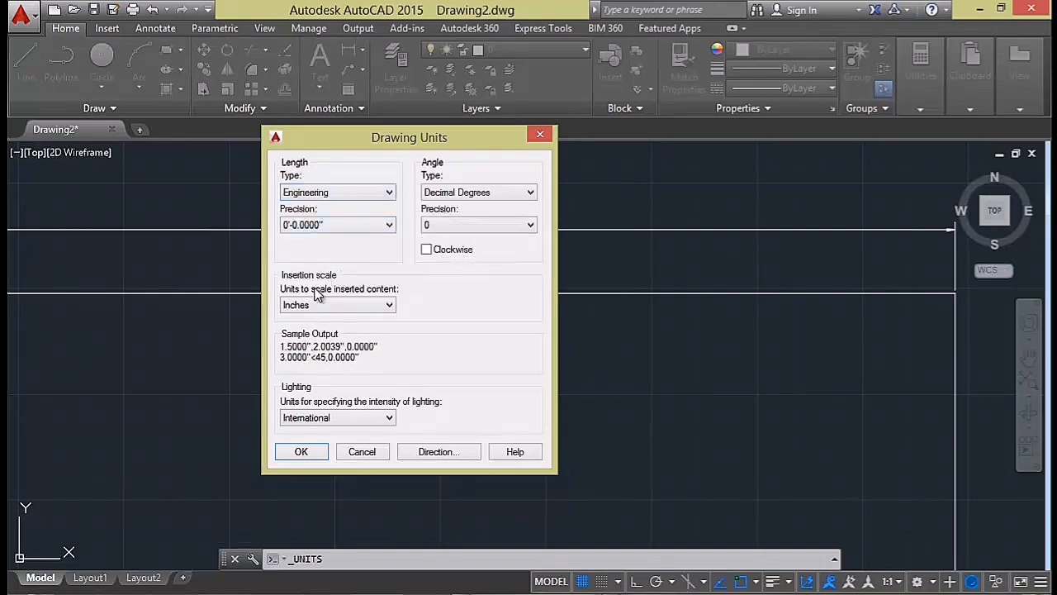
pyautogui.click(326, 225)
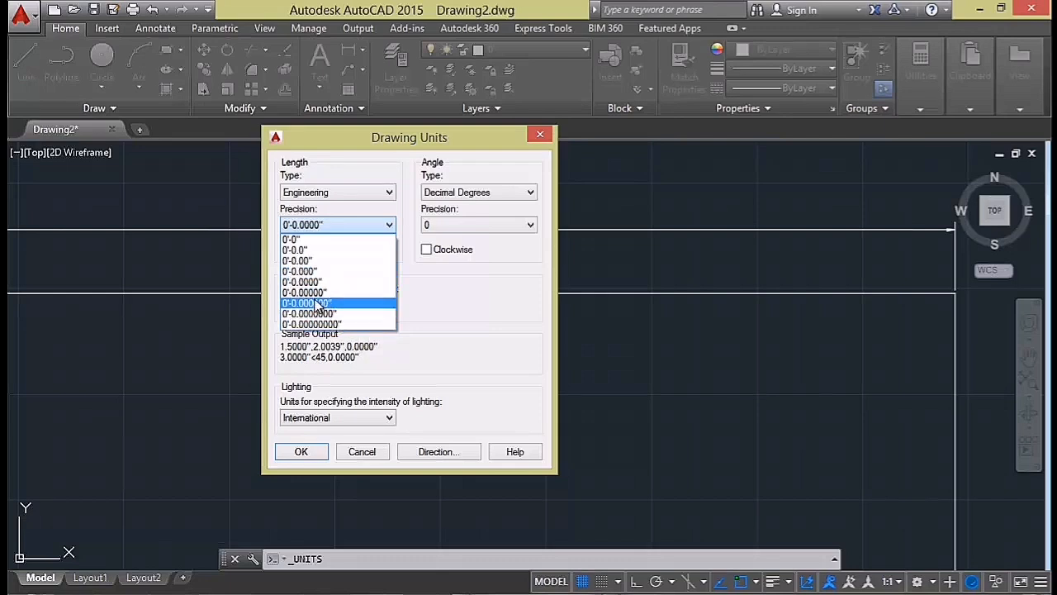
pyautogui.click(294, 250)
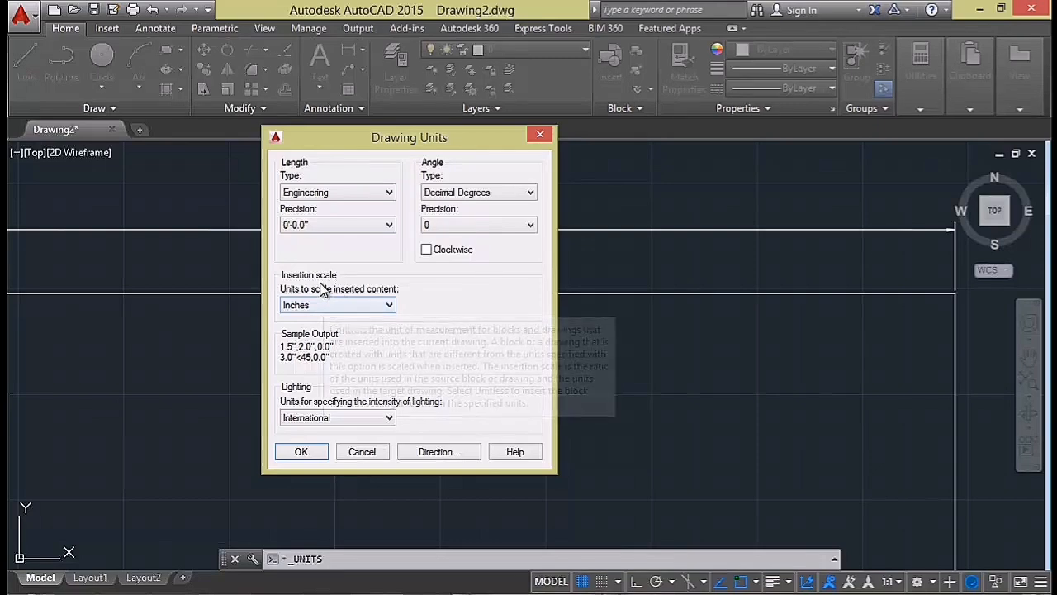
# Browse the units for scaling inserted content and try Meters as the insertion scale.
pyautogui.click(300, 304)
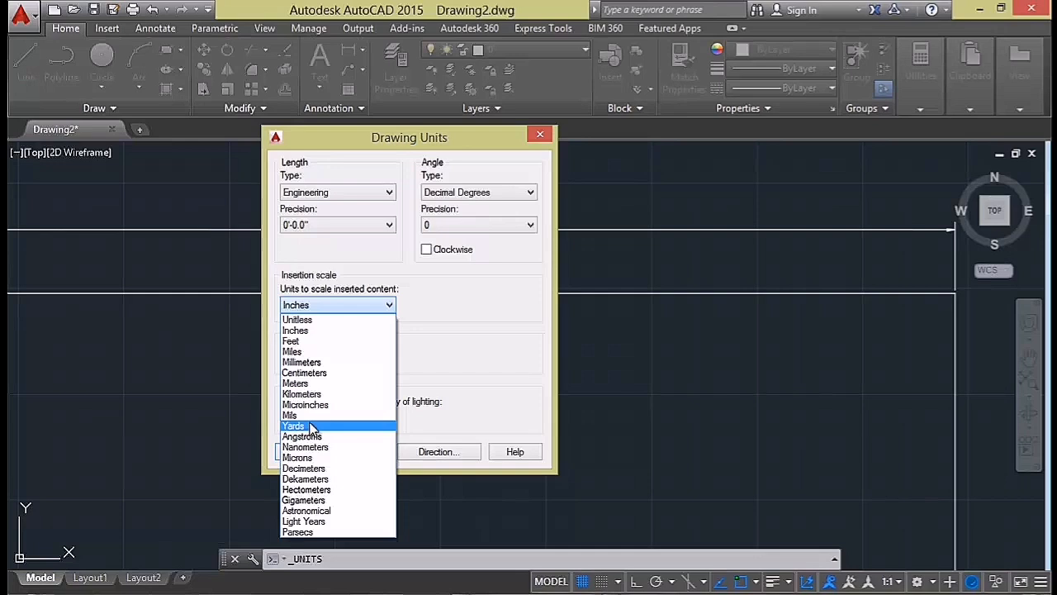
pyautogui.click(334, 332)
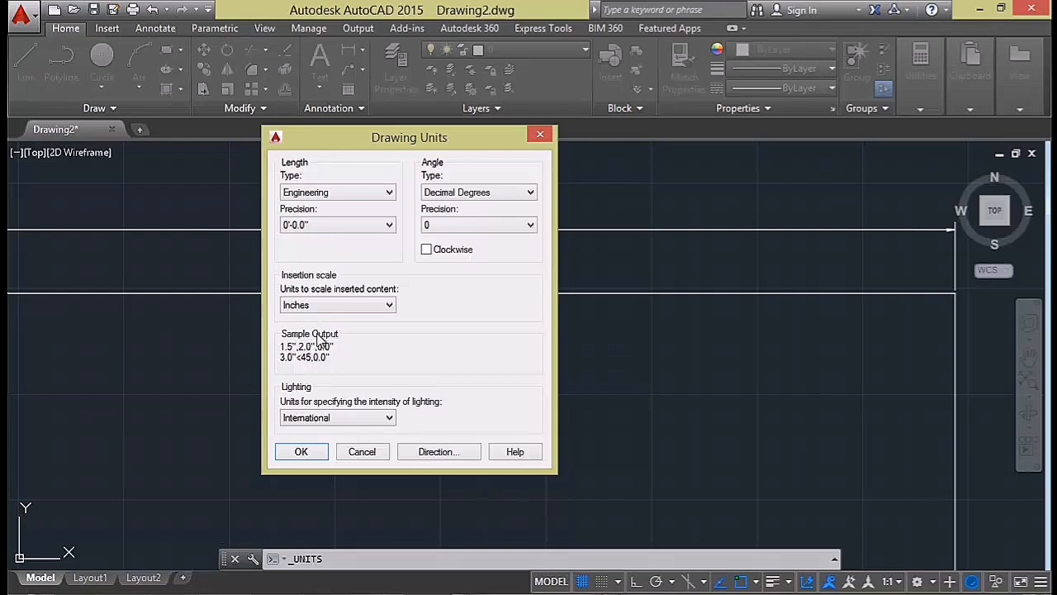
pyautogui.click(311, 305)
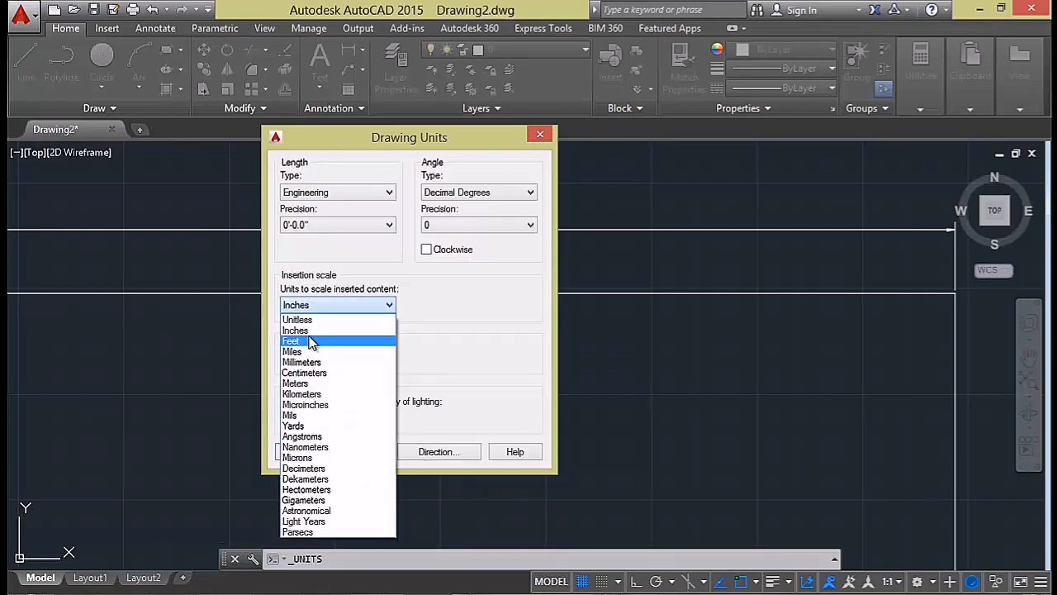
pyautogui.click(312, 331)
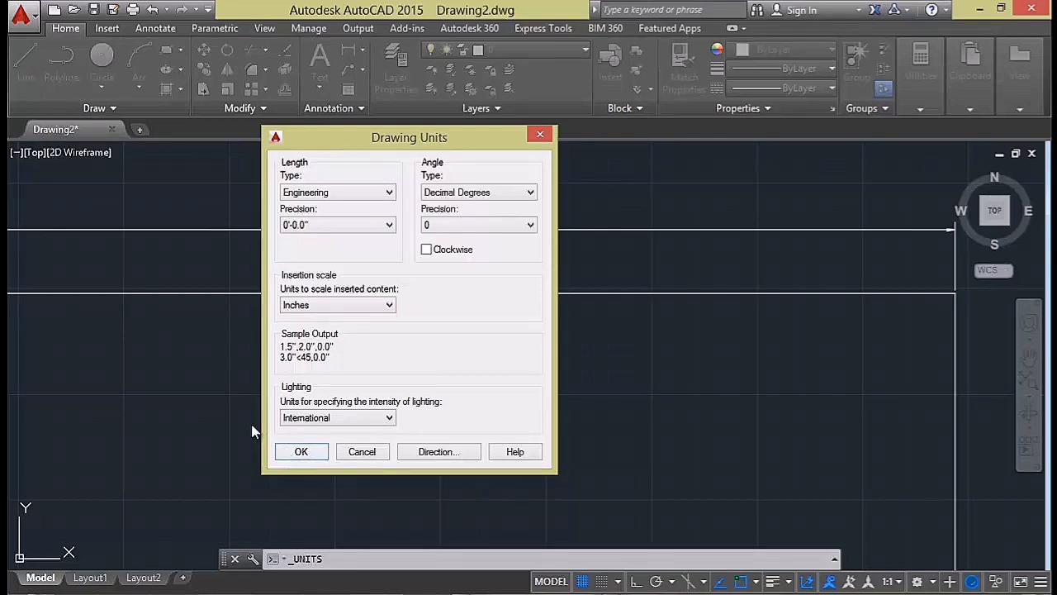
pyautogui.click(350, 306)
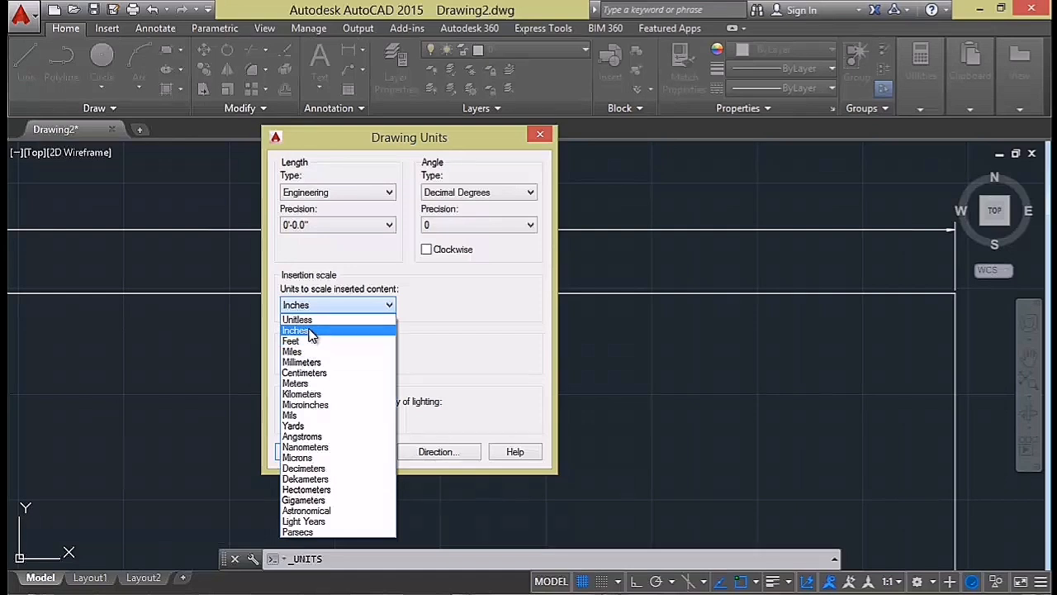
pyautogui.click(314, 384)
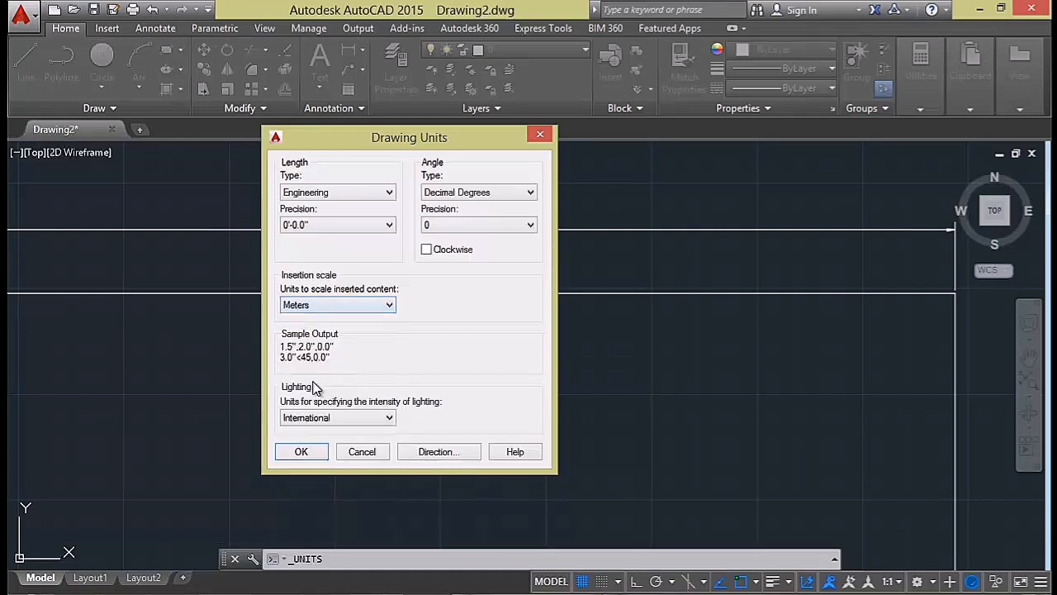
# Set the insertion scale units to Inches and apply the drawing unit settings.
pyautogui.click(328, 307)
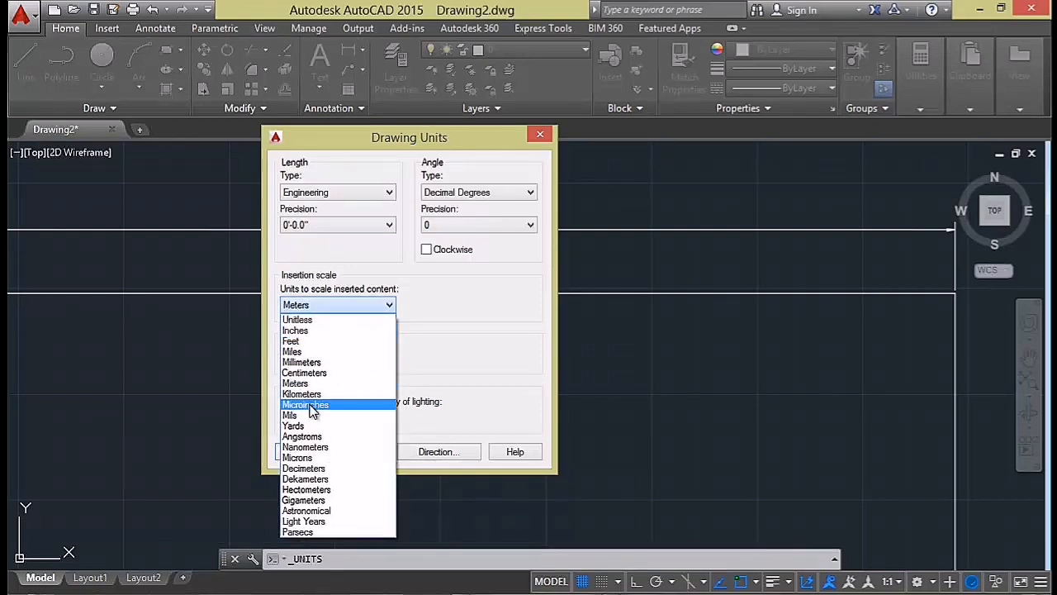
pyautogui.click(318, 334)
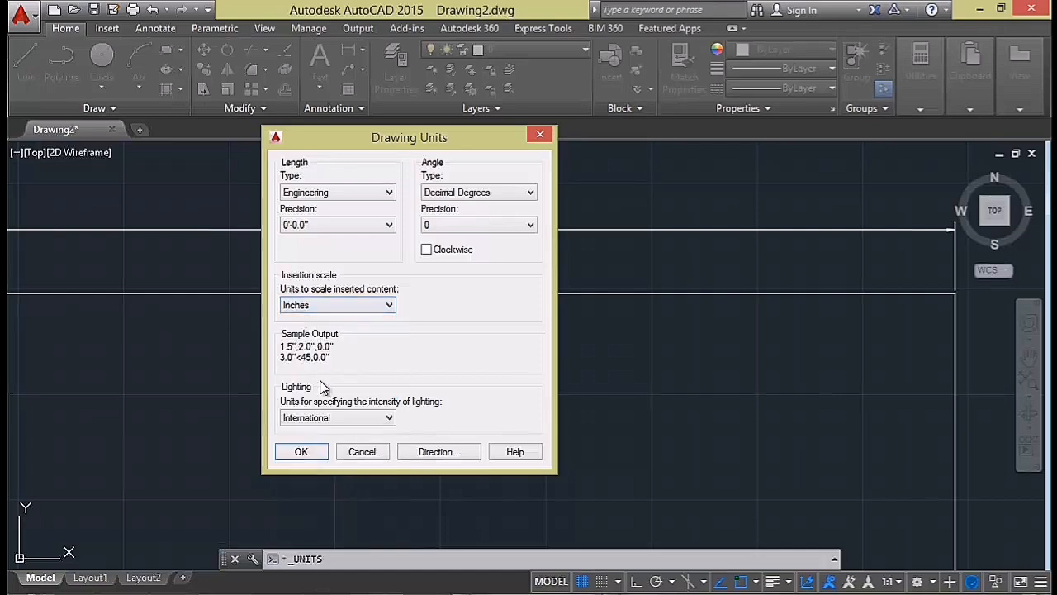
pyautogui.click(298, 446)
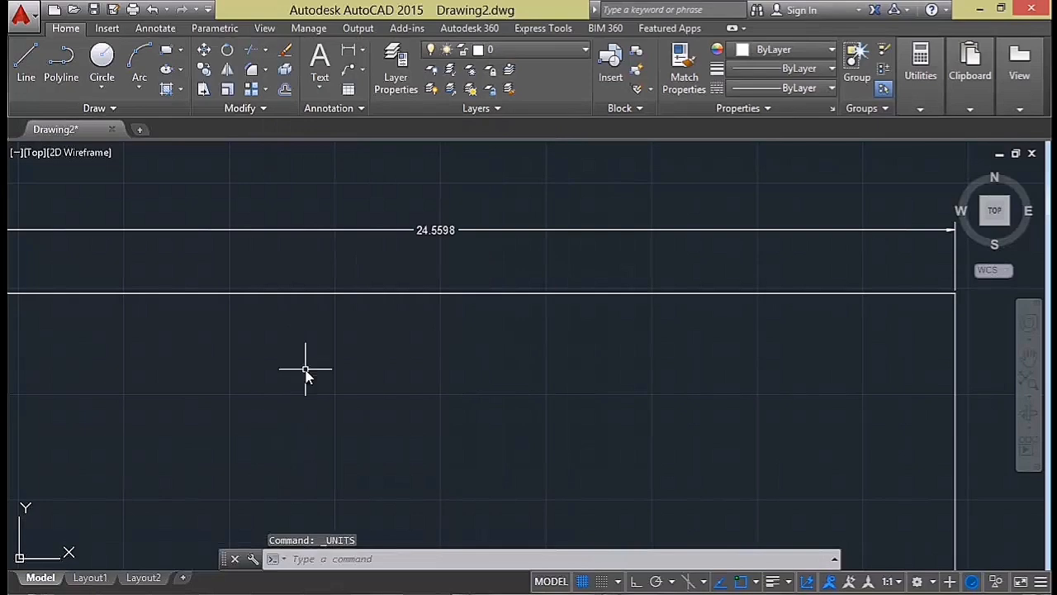
# Add a second linear dimension between the outline's two upper corners, placing the dimension line just below the top edge.
pyautogui.scroll(1, 353, 289)
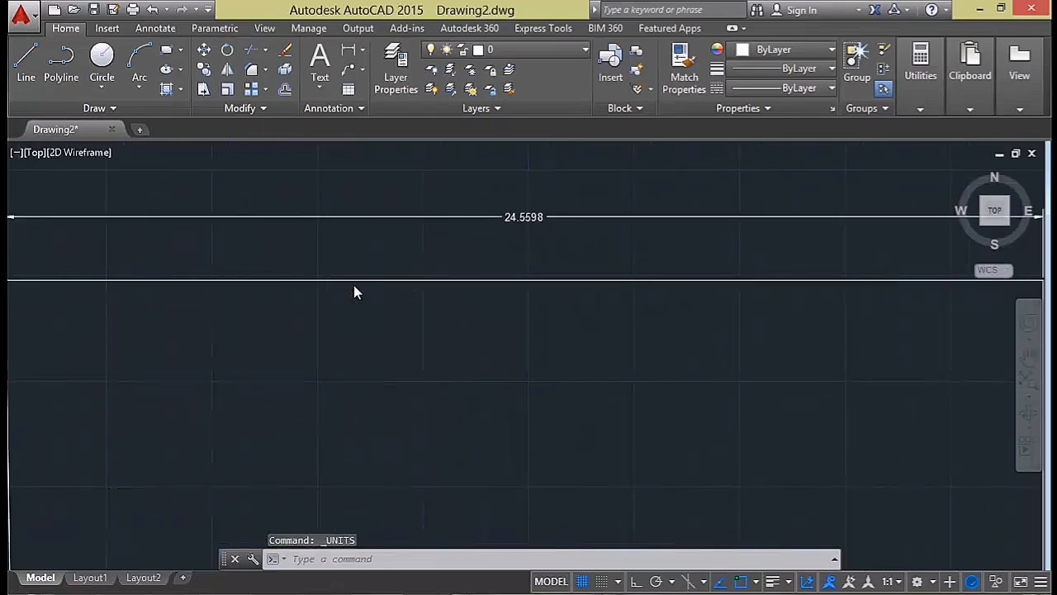
pyautogui.scroll(-3, 307, 285)
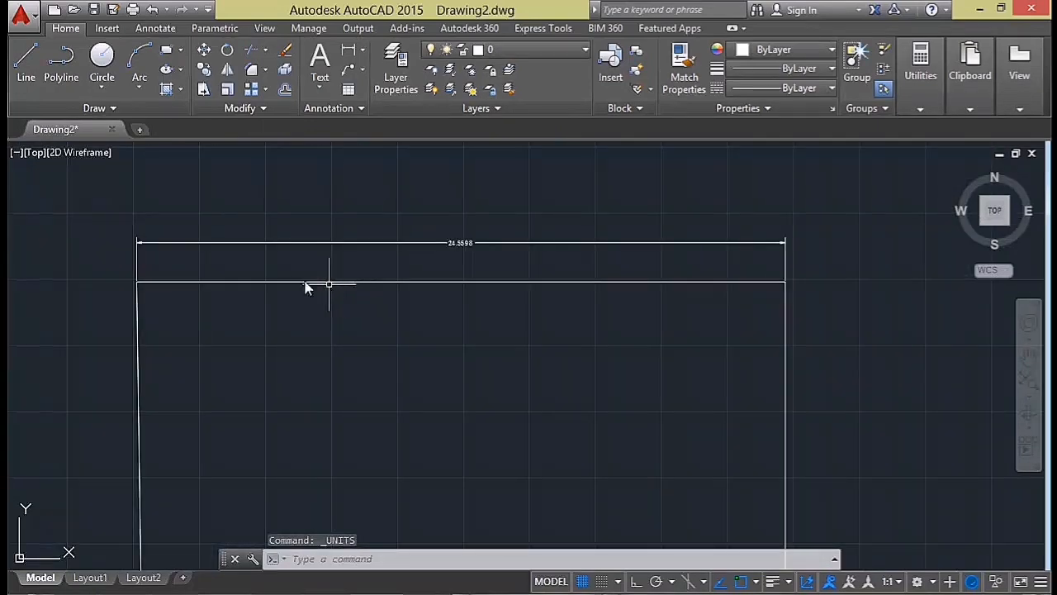
pyautogui.click(347, 55)
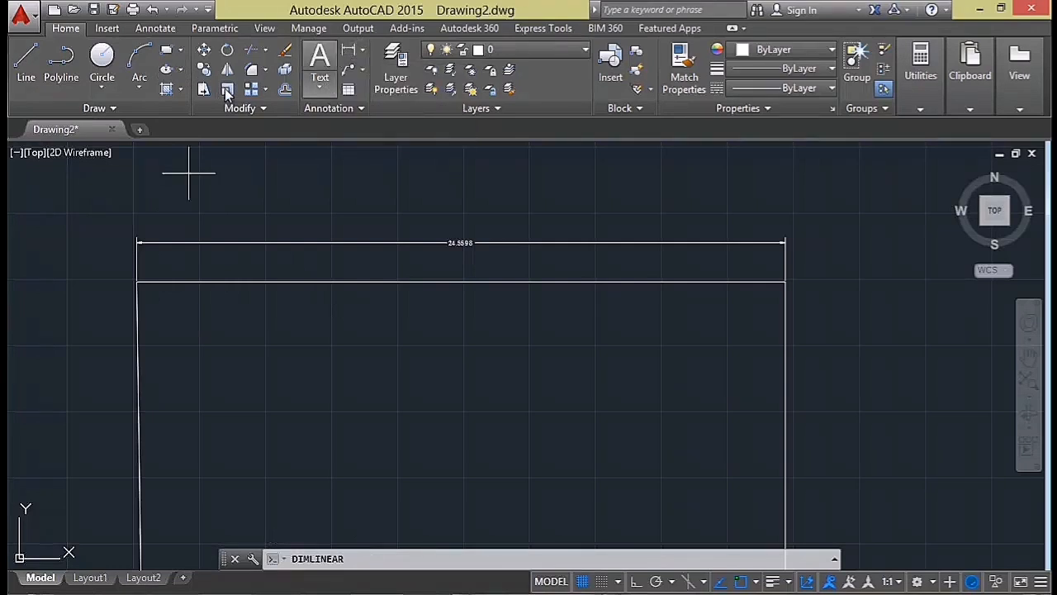
pyautogui.click(138, 282)
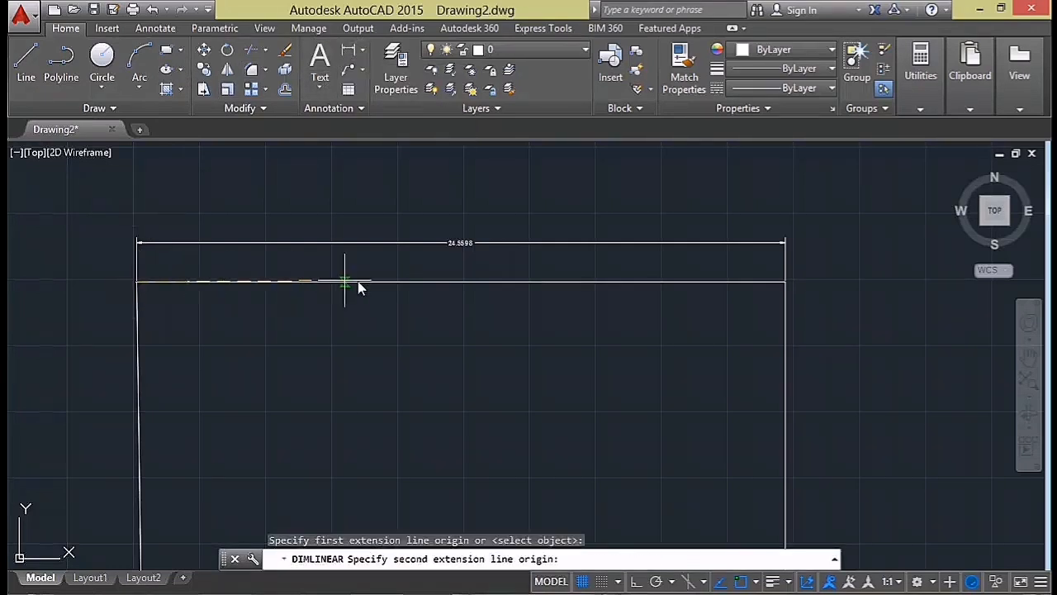
pyautogui.click(785, 282)
pyautogui.click(771, 306)
pyautogui.scroll(3, 455, 300)
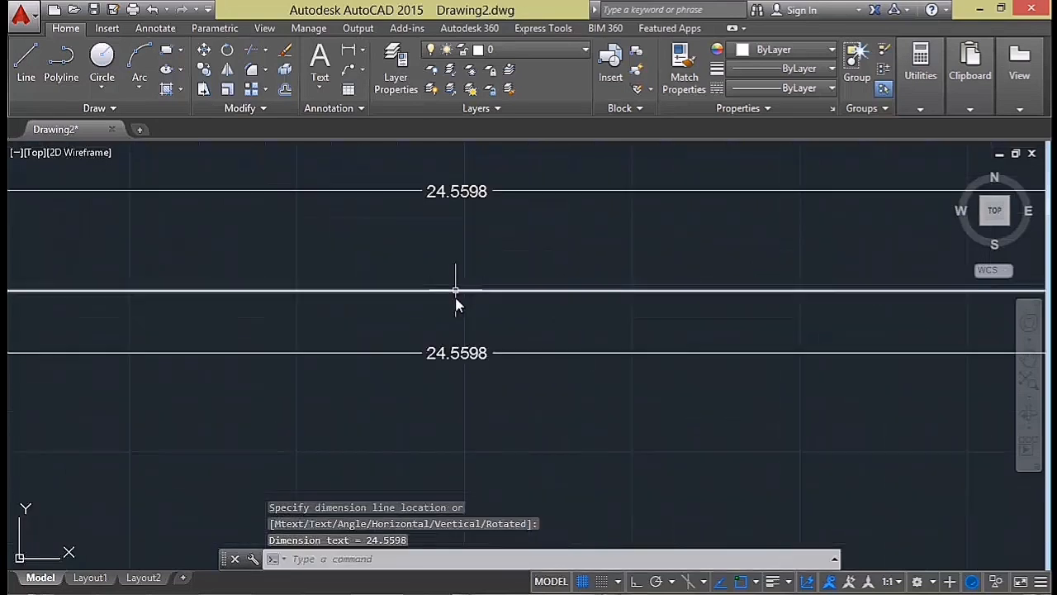
pyautogui.scroll(-1, 472, 340)
pyautogui.scroll(2, 472, 340)
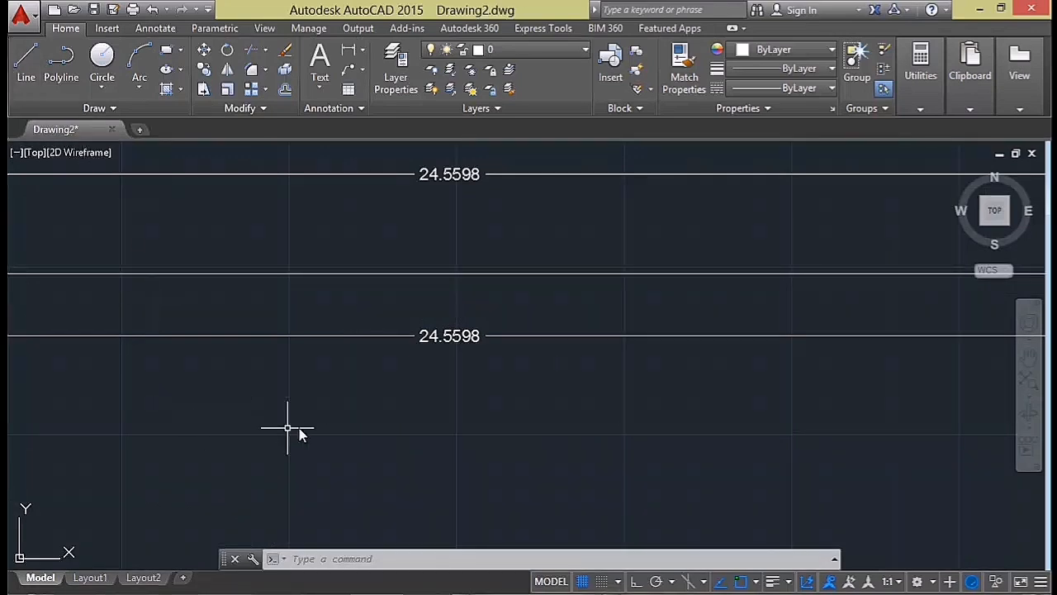
# Review the Drawing Units settings twice using the UN command, closing them each time without changes.
pyautogui.write('un')
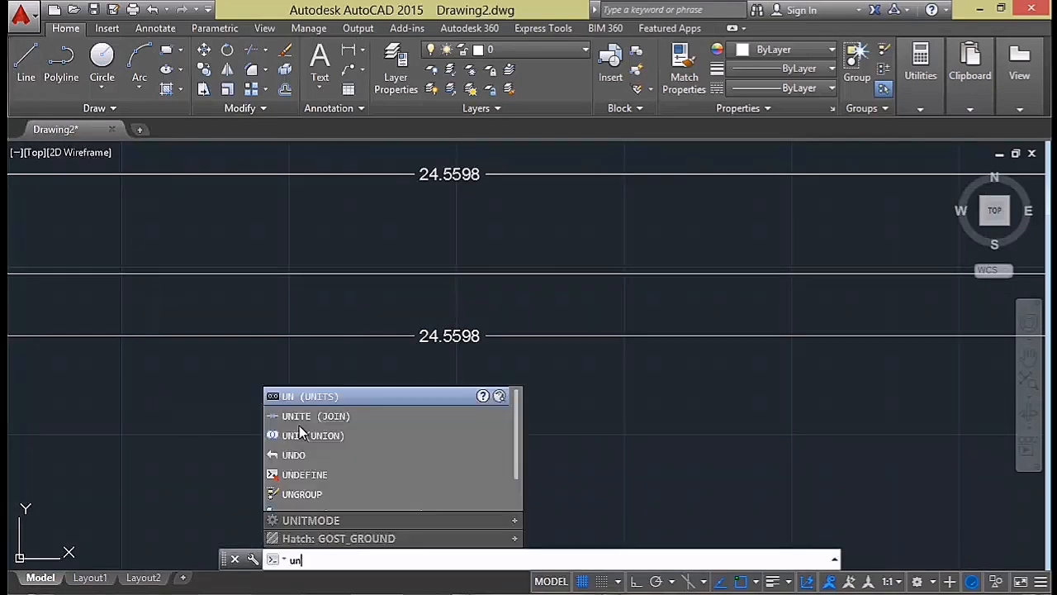
pyautogui.press('Return')
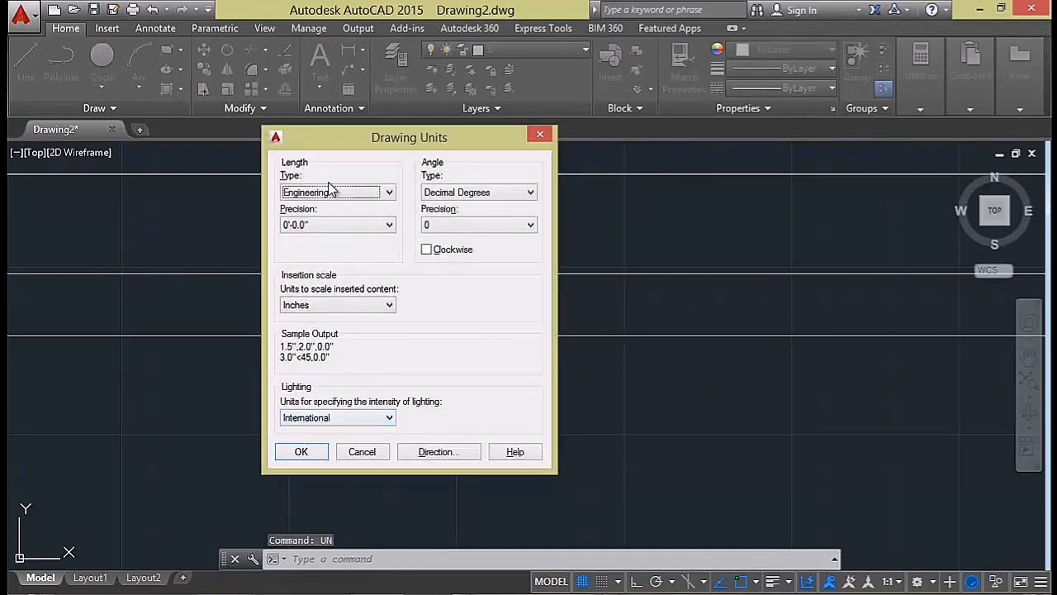
pyautogui.click(539, 134)
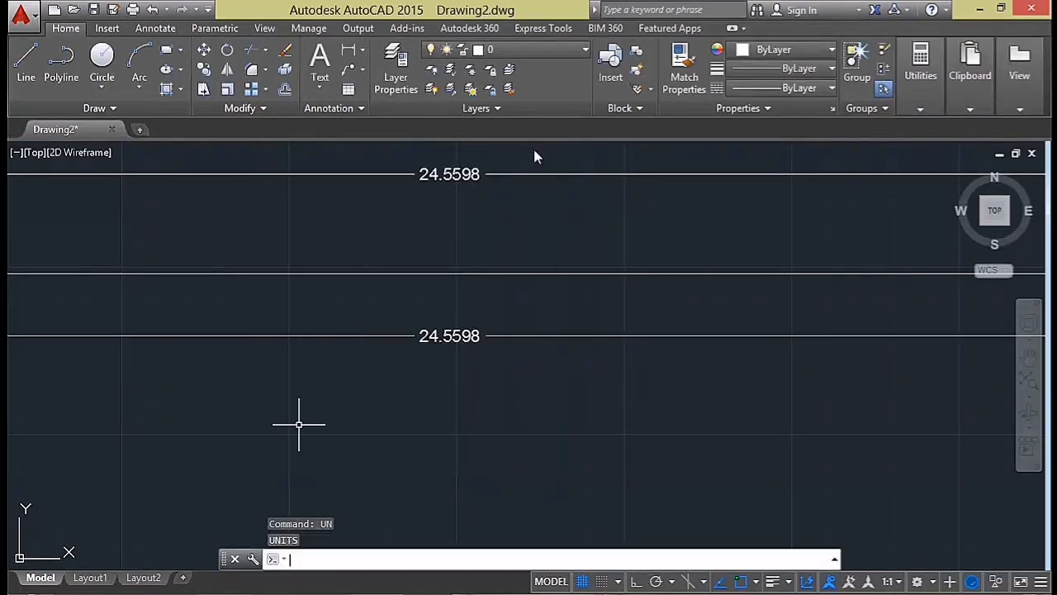
pyautogui.write('un')
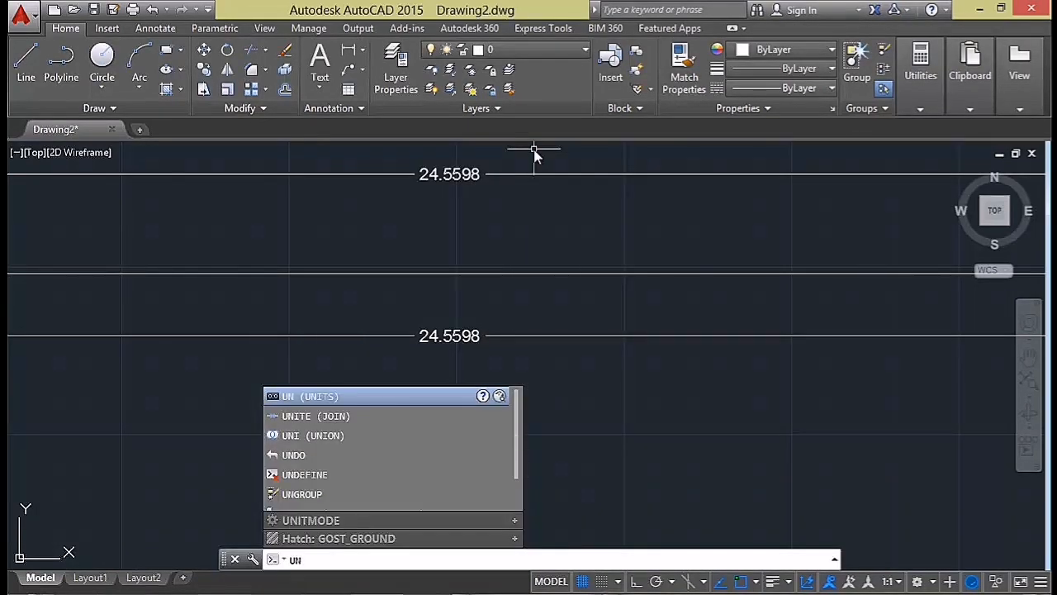
pyautogui.press('Return')
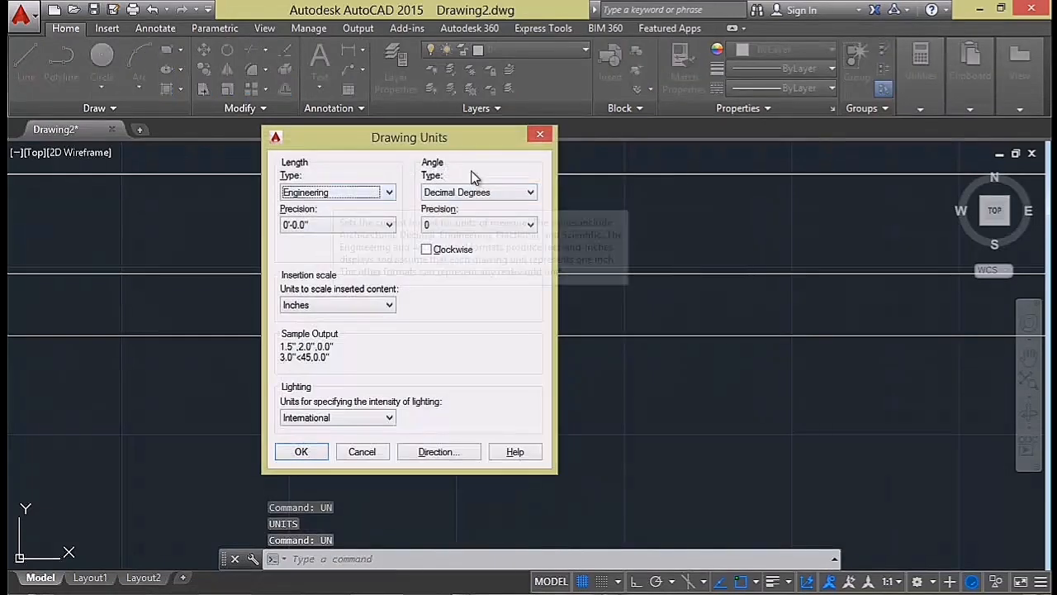
pyautogui.click(540, 136)
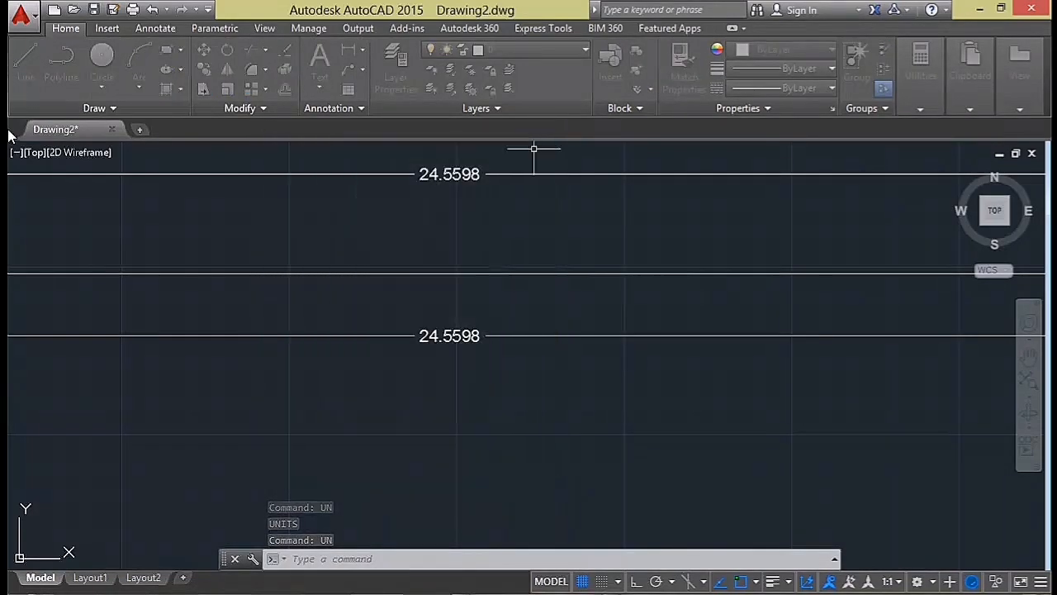
# Delete both linear dimensions, the one just below and the one above the outline's top edge.
pyautogui.click(21, 15)
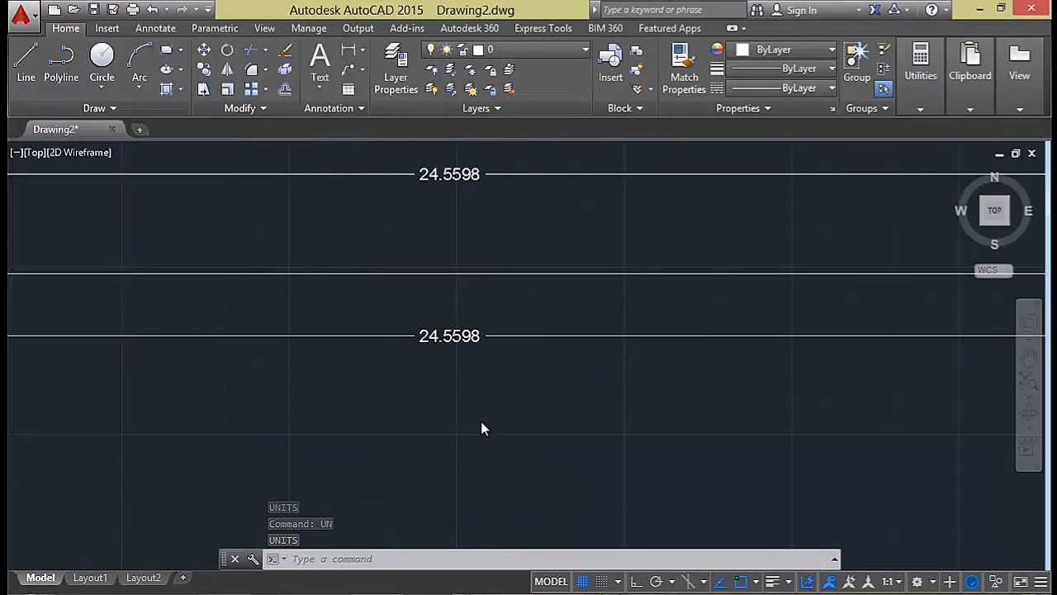
pyautogui.scroll(-2, 482, 426)
pyautogui.click(459, 369)
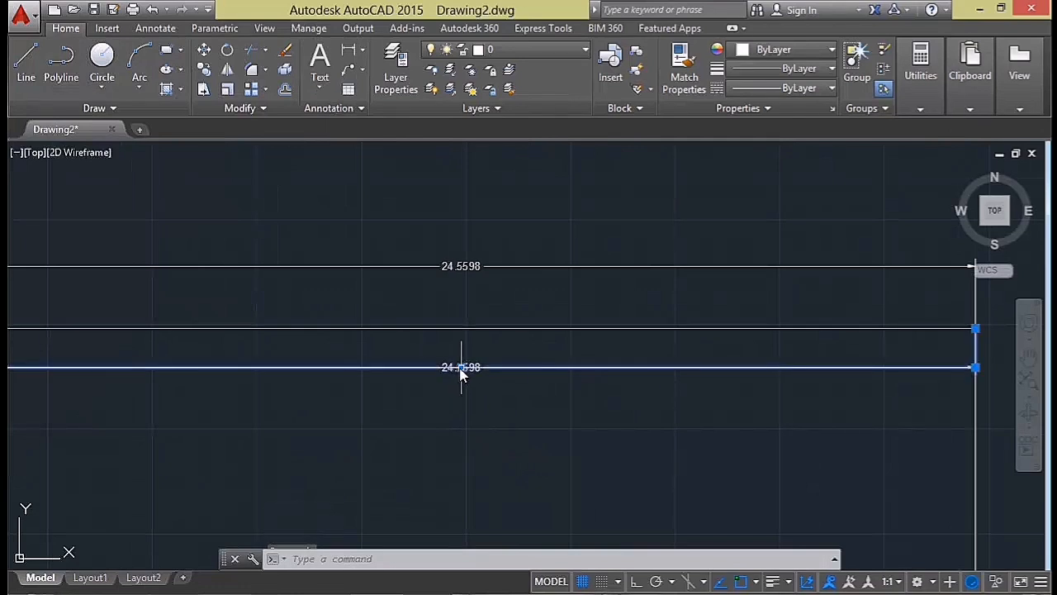
pyautogui.press('Delete')
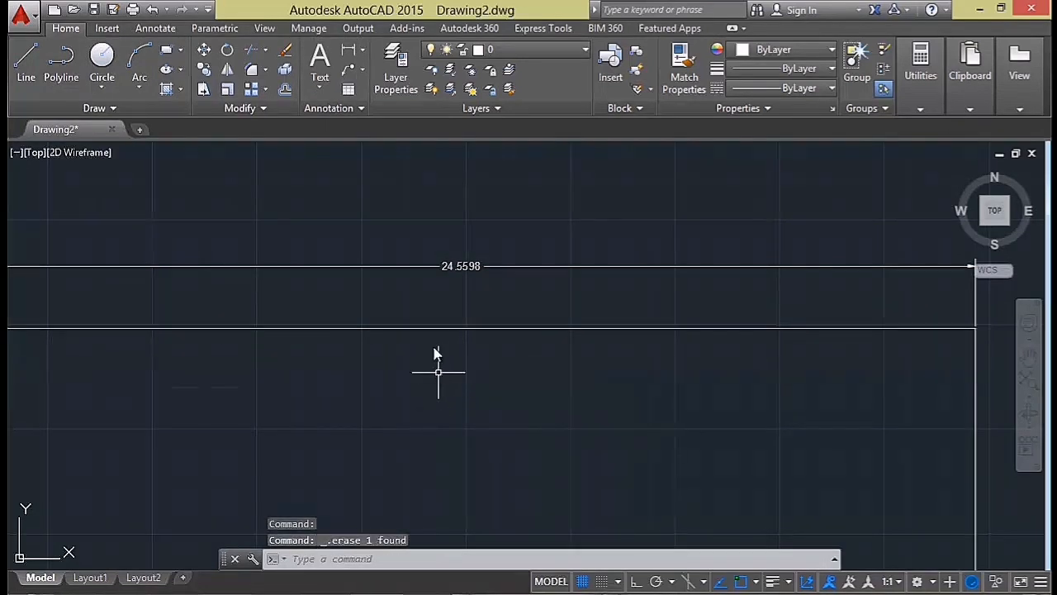
pyautogui.click(441, 266)
pyautogui.click(447, 267)
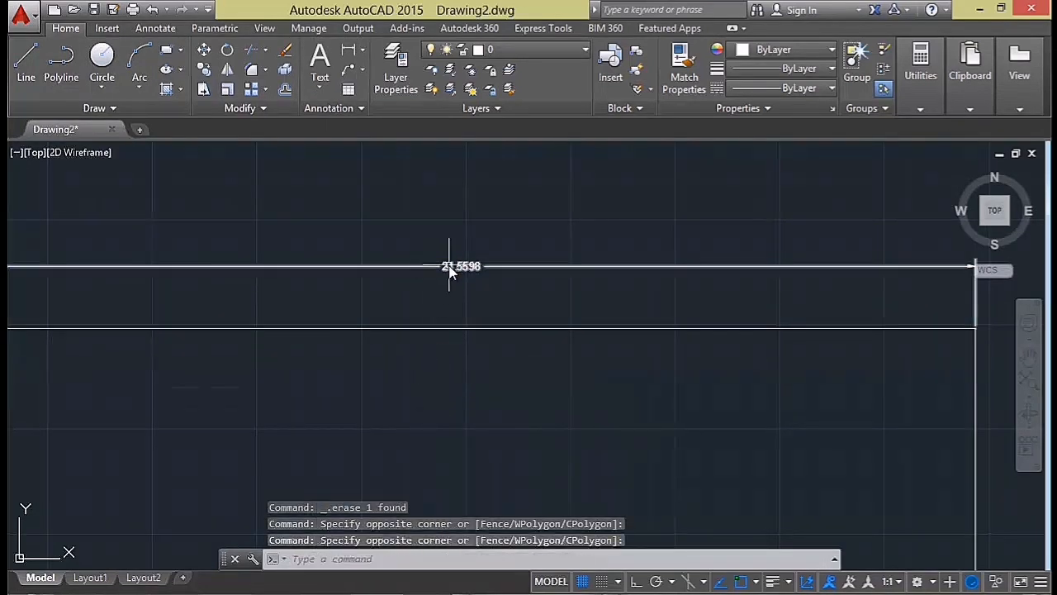
pyautogui.press('Delete')
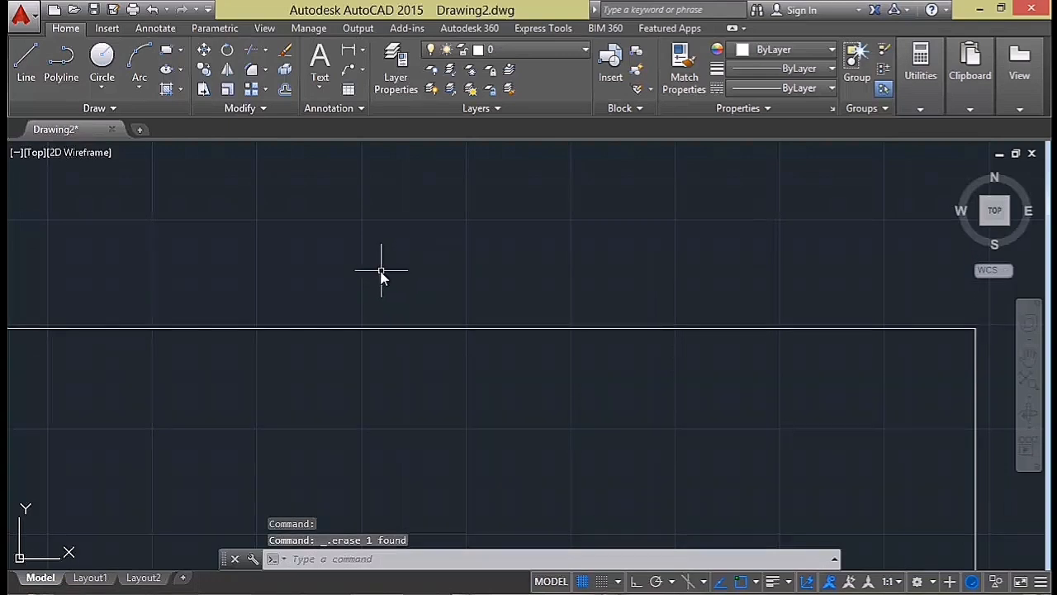
# Open the Dimension Style Manager from the dimension annotation tools.
pyautogui.click(158, 30)
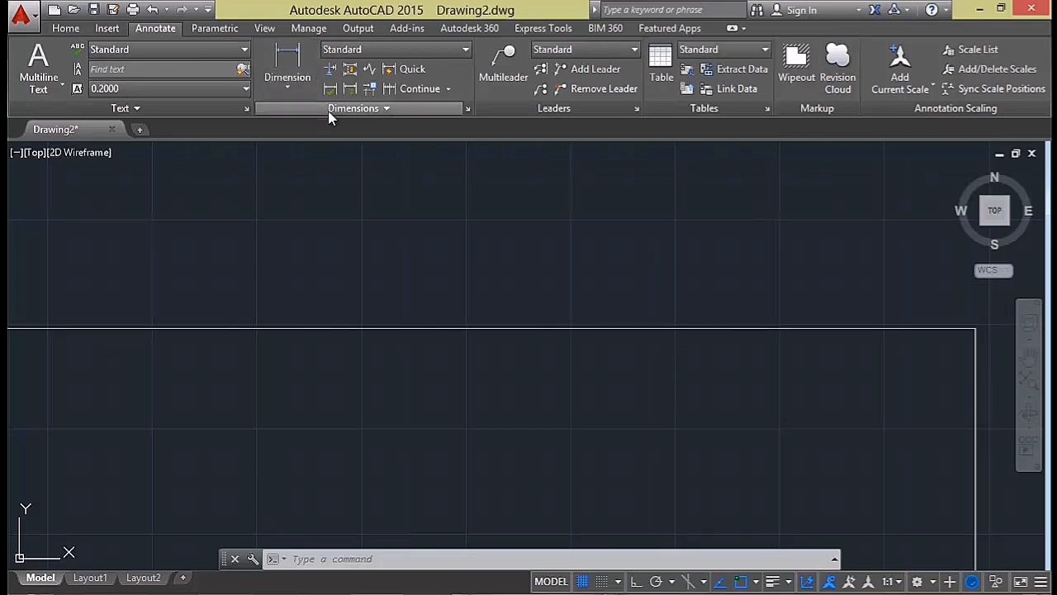
pyautogui.click(369, 115)
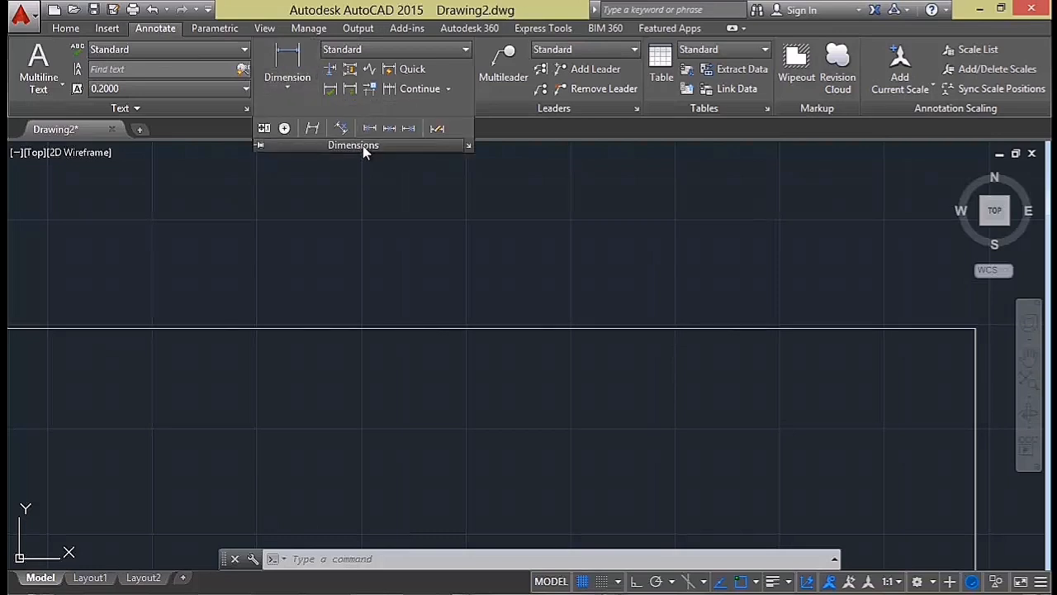
pyautogui.click(362, 145)
pyautogui.click(371, 111)
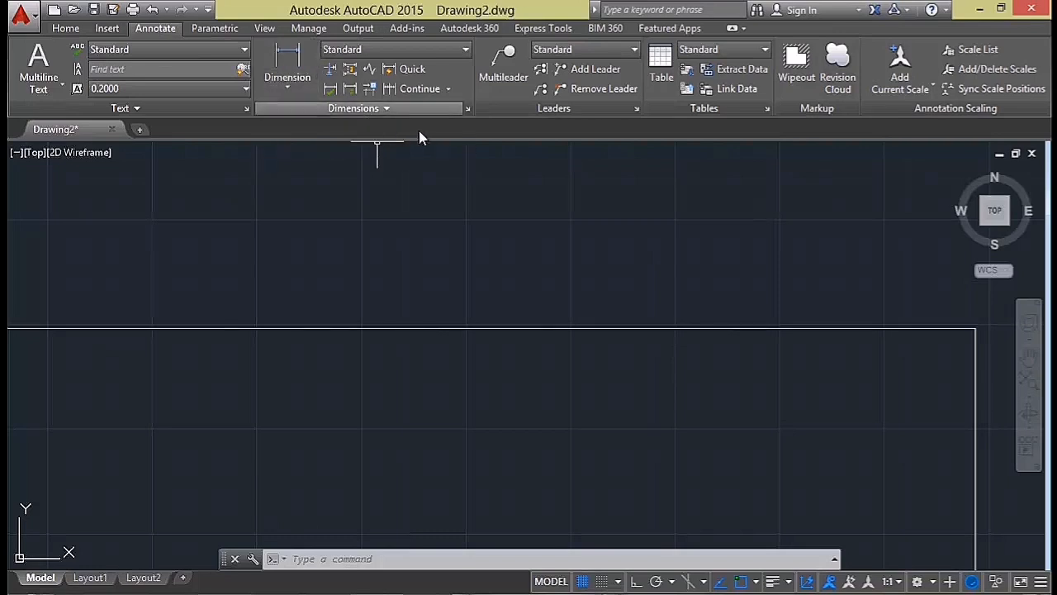
pyautogui.click(384, 176)
pyautogui.click(468, 108)
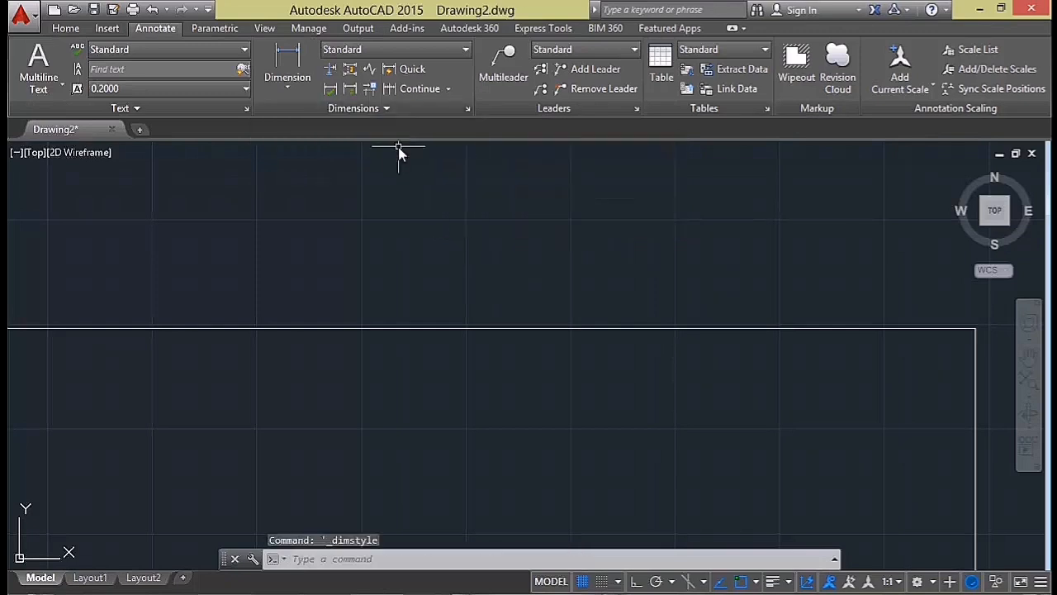
pyautogui.click(415, 111)
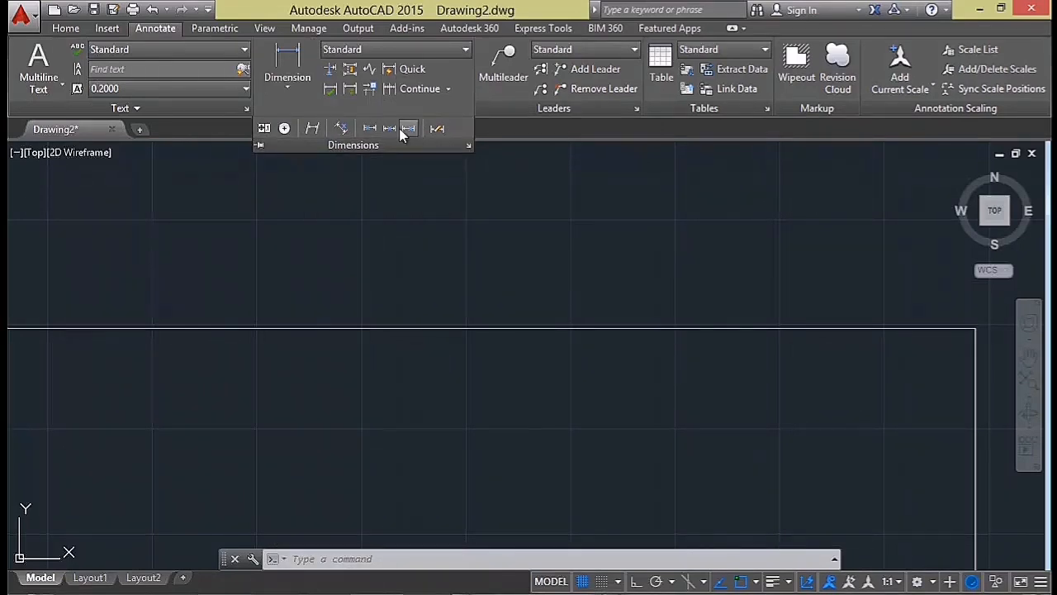
pyautogui.click(468, 148)
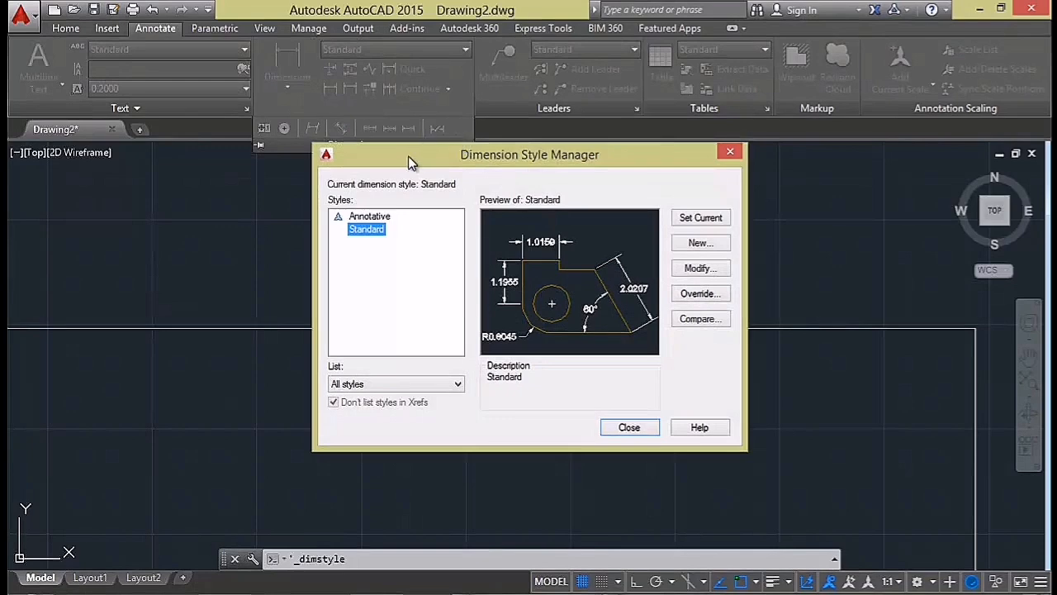
pyautogui.moveTo(410, 163); pyautogui.dragTo(380, 151)
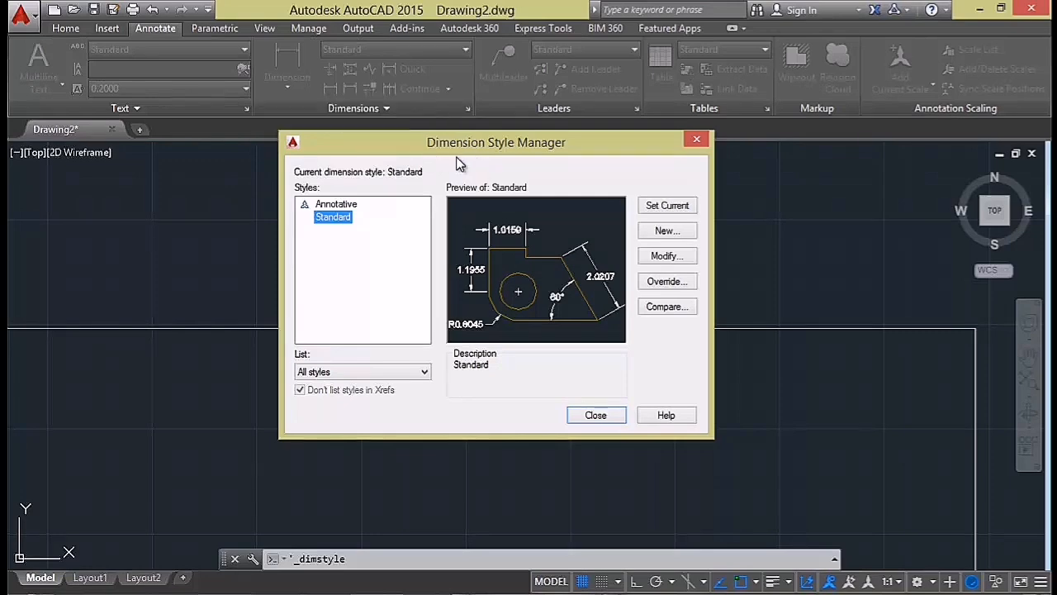
# Compare the previews of the Annotative and Standard dimension styles, finishing with Standard selected.
pyautogui.click(346, 204)
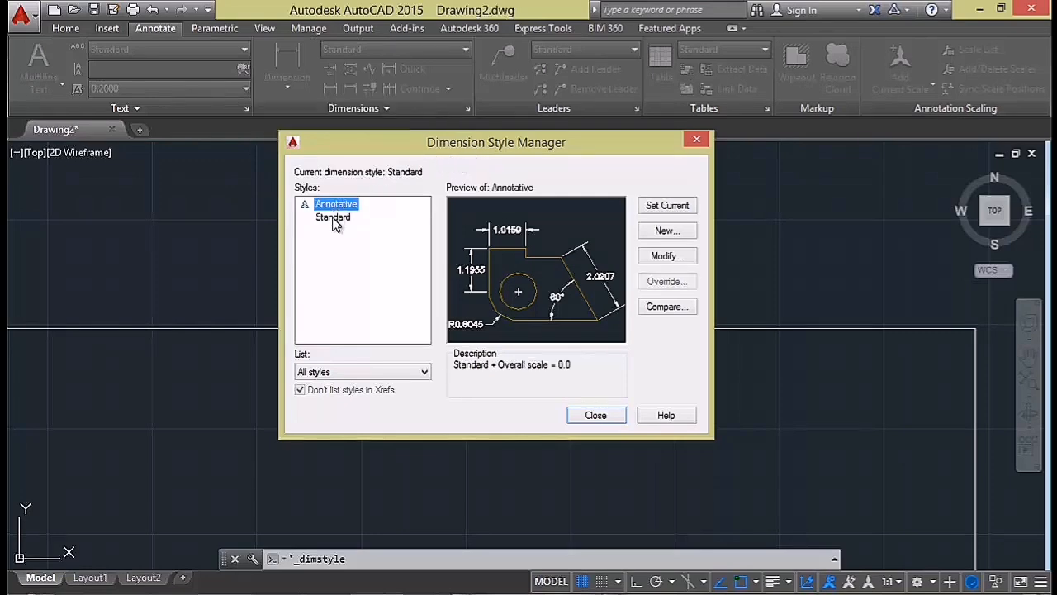
pyautogui.click(335, 218)
pyautogui.click(341, 206)
pyautogui.click(335, 218)
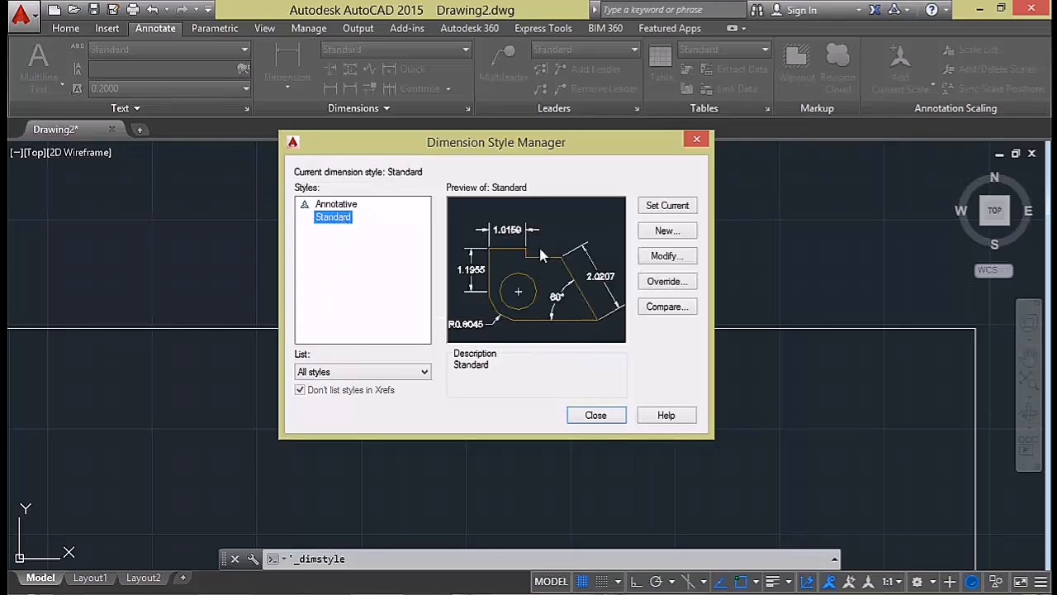
# Open the Standard dimension style for modification and go through its Lines, Symbols and Arrows, Text, Fit and Primary Units settings.
pyautogui.click(671, 257)
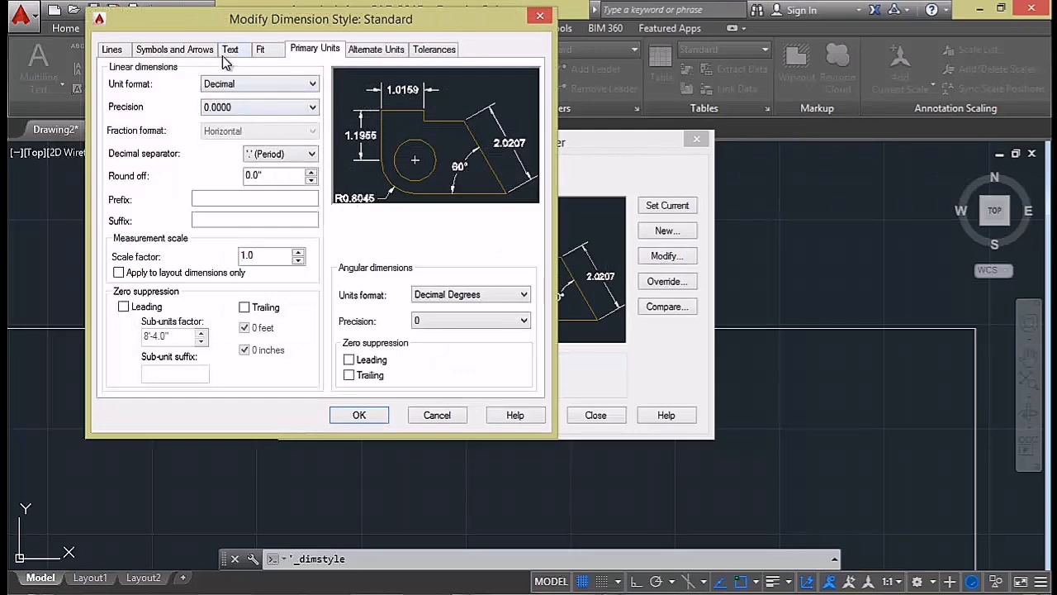
pyautogui.click(110, 49)
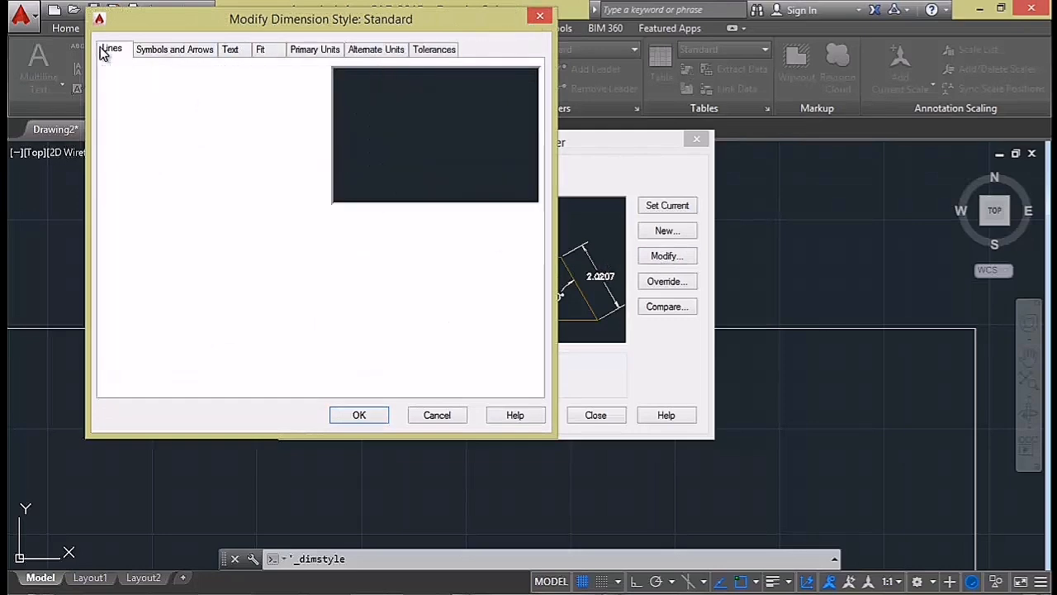
pyautogui.click(197, 49)
pyautogui.click(229, 49)
pyautogui.click(259, 49)
pyautogui.click(312, 50)
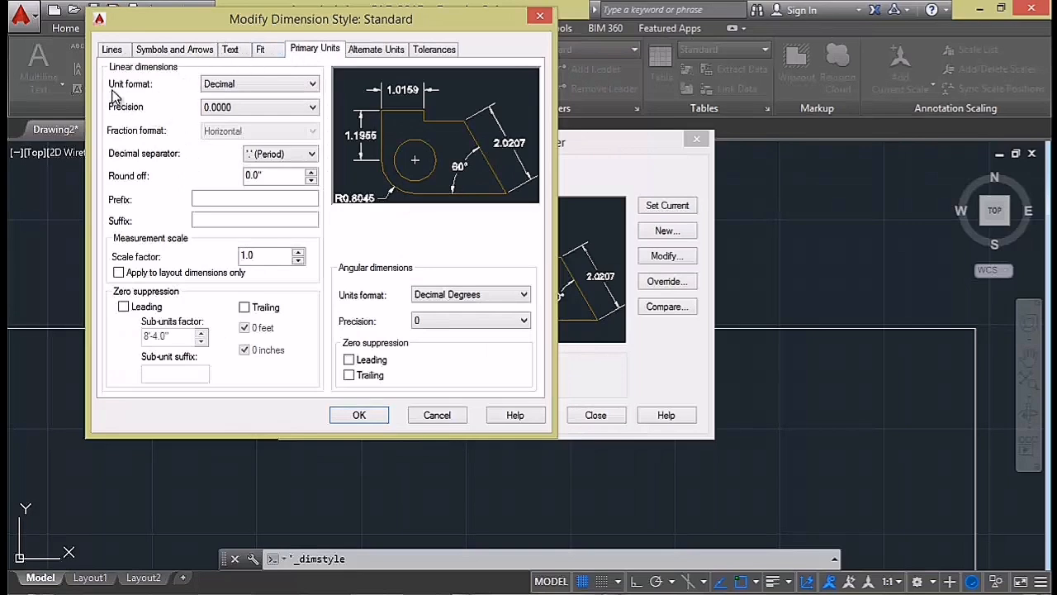
# Set the Standard style's linear unit format to Engineering with precision 0'-0.0", apply it and close the style manager.
pyautogui.click(258, 84)
pyautogui.press('Down')
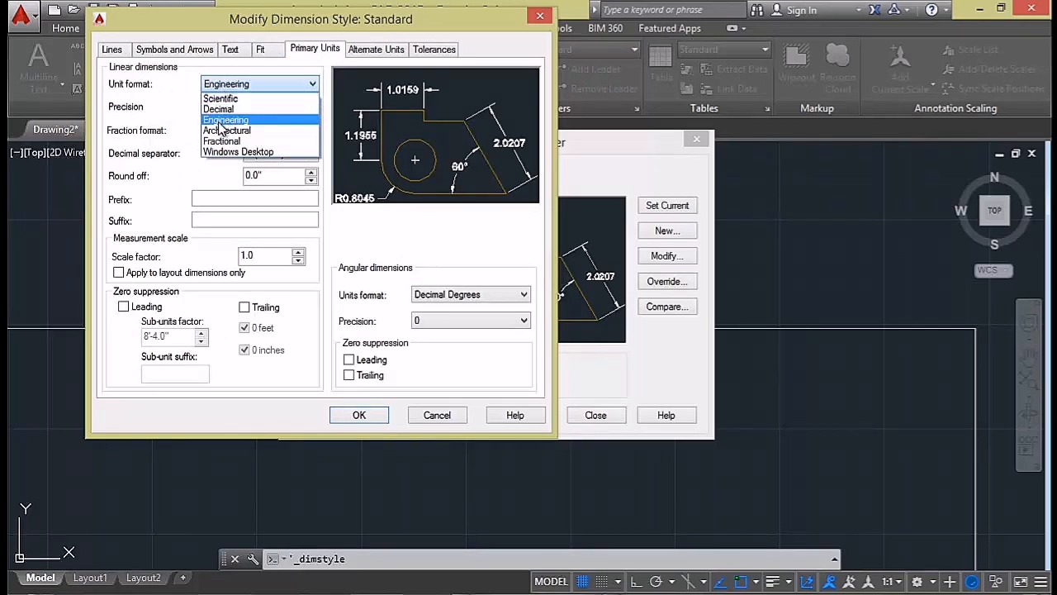
pyautogui.press('Return')
pyautogui.click(233, 109)
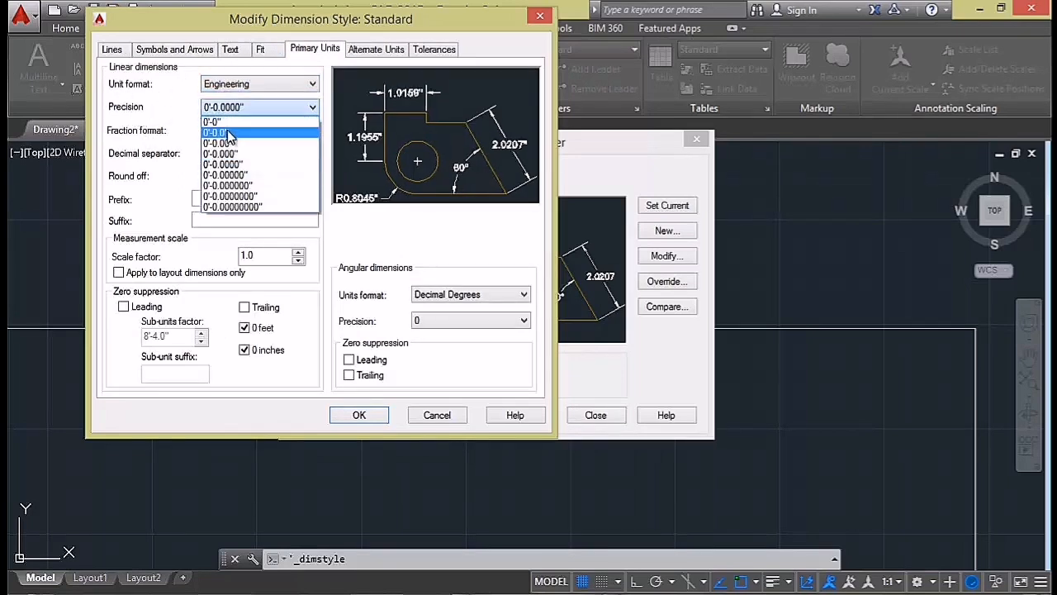
pyautogui.click(237, 130)
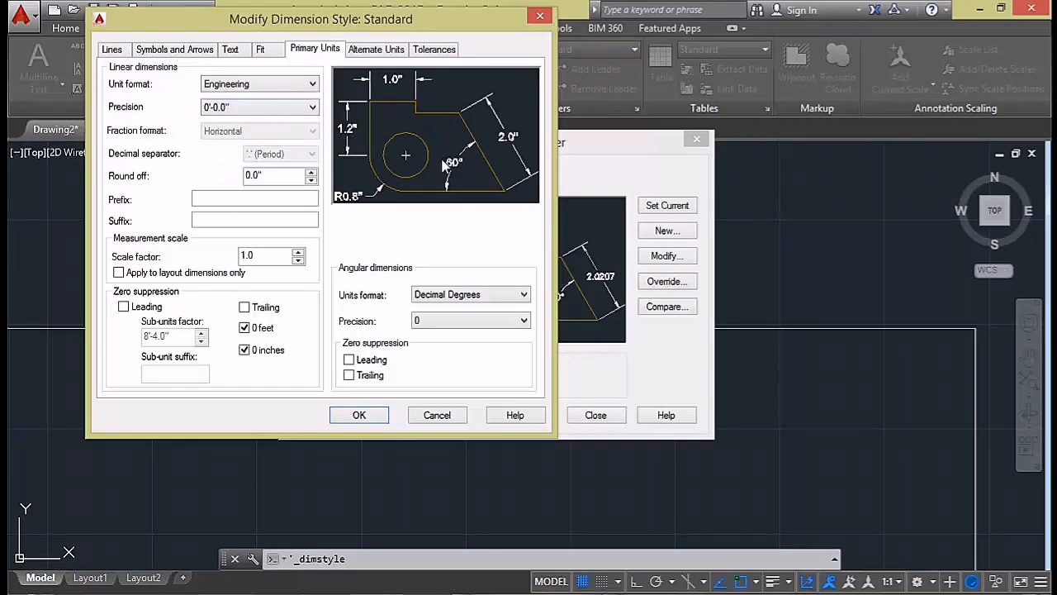
pyautogui.click(379, 414)
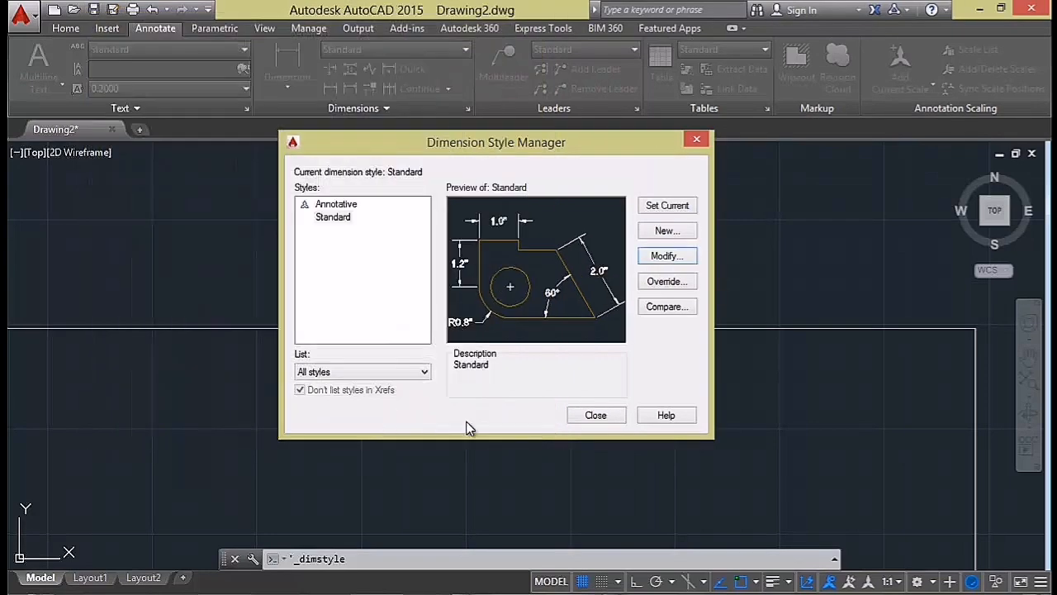
pyautogui.click(595, 416)
# Add a linear dimension between the outline's two upper corners, placing the dimension line just above the top edge.
pyautogui.scroll(-4, 532, 402)
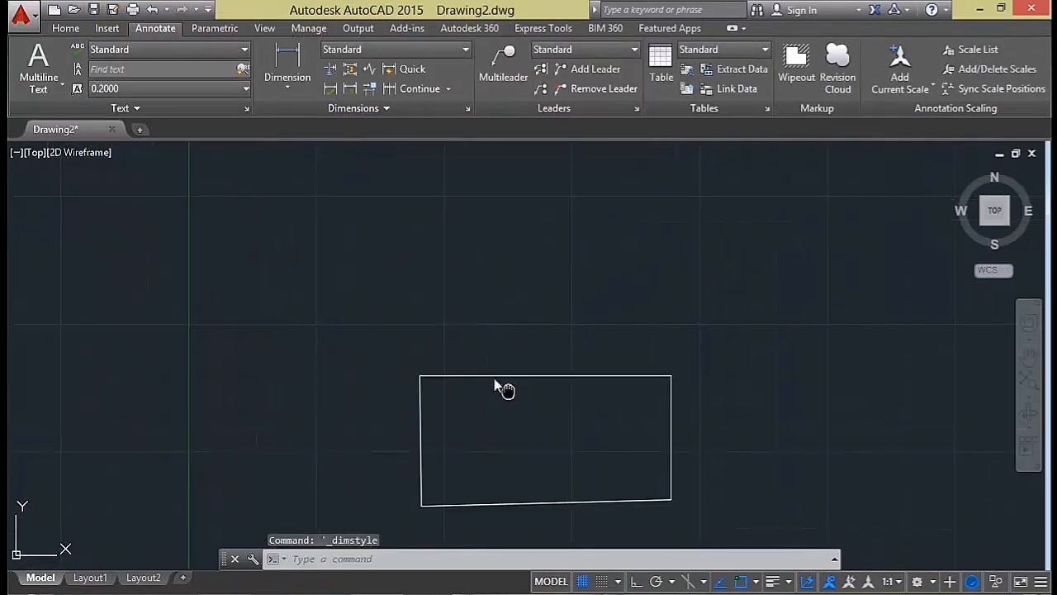
pyautogui.moveTo(500, 389); pyautogui.dragTo(462, 333, button='middle')
pyautogui.click(288, 65)
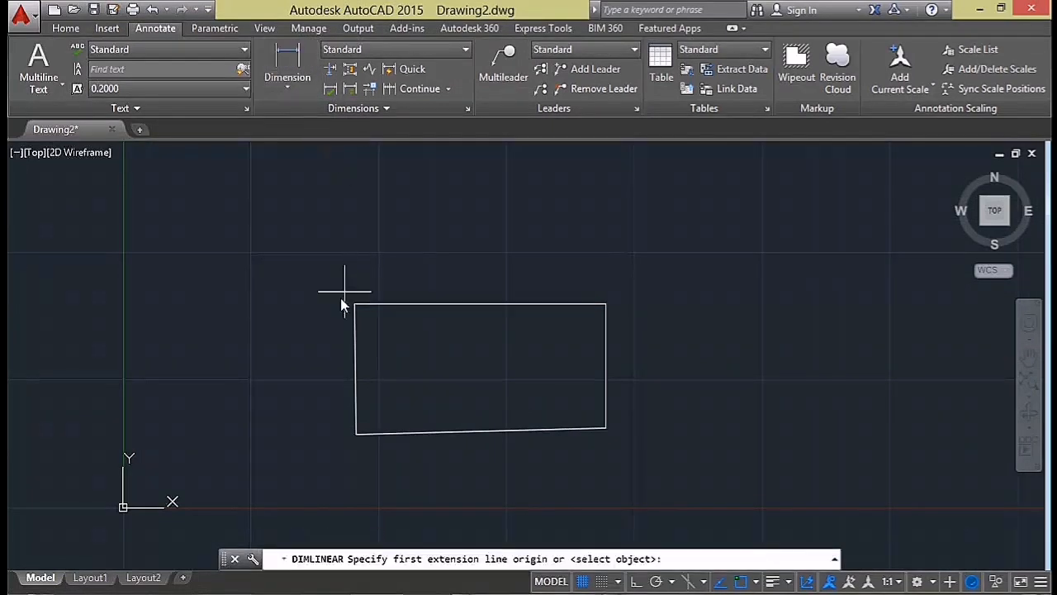
pyautogui.click(355, 305)
pyautogui.click(605, 306)
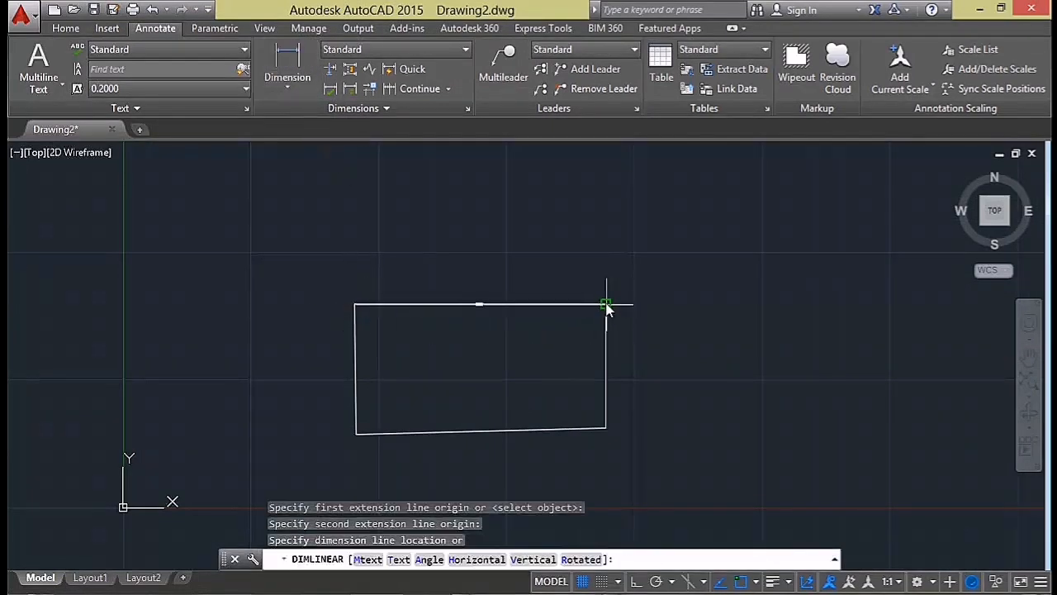
pyautogui.click(476, 277)
# Examine the text and unit format of the new dimension above the outline's top edge, up close and against the whole outline.
pyautogui.scroll(5, 478, 275)
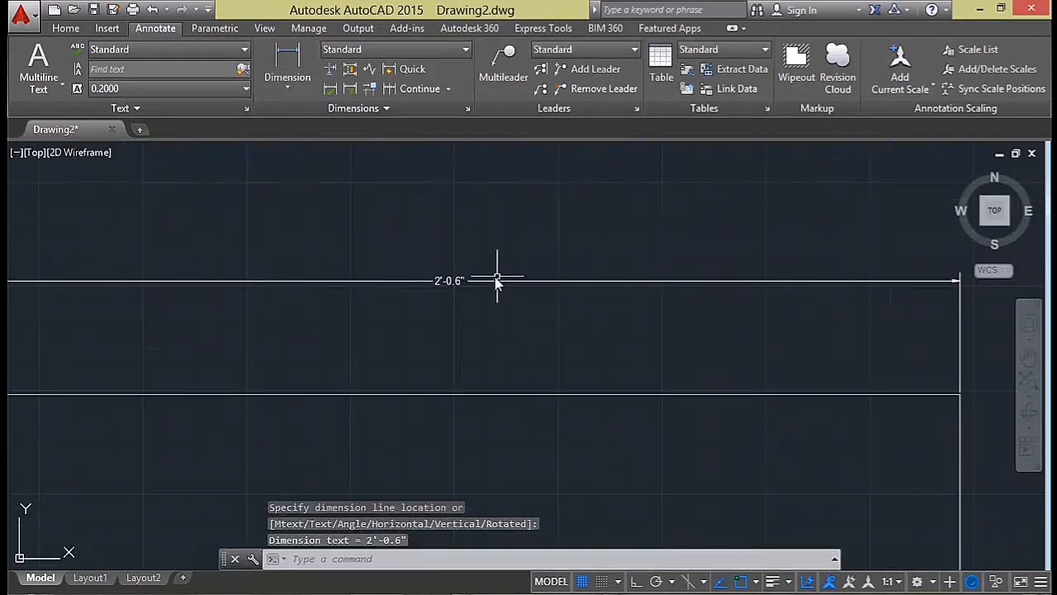
pyautogui.scroll(2, 465, 319)
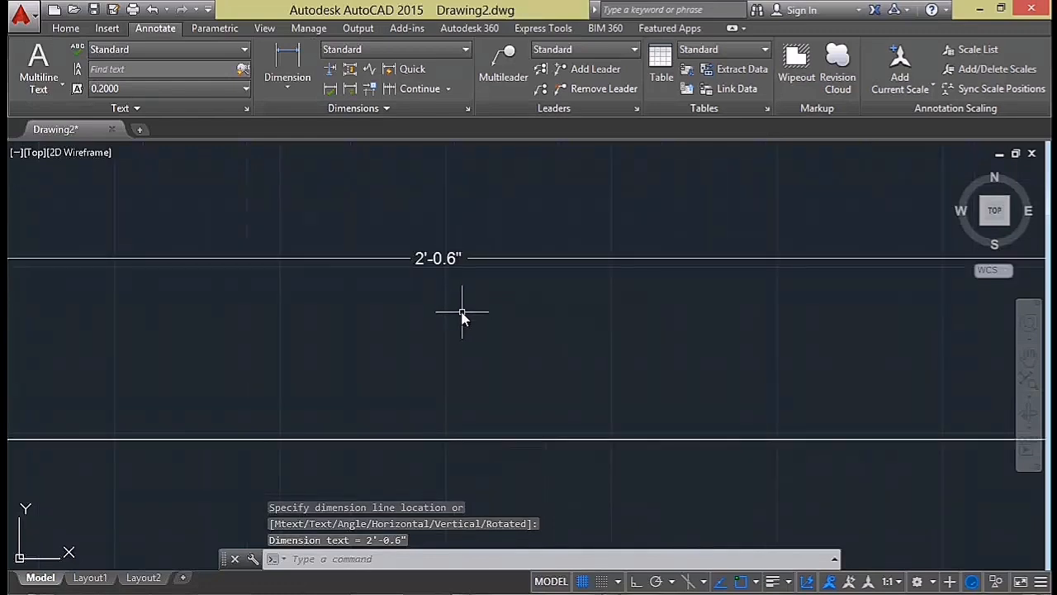
pyautogui.scroll(-2, 459, 314)
pyautogui.scroll(-2, 486, 355)
pyautogui.moveTo(484, 361); pyautogui.dragTo(475, 290, button='middle')
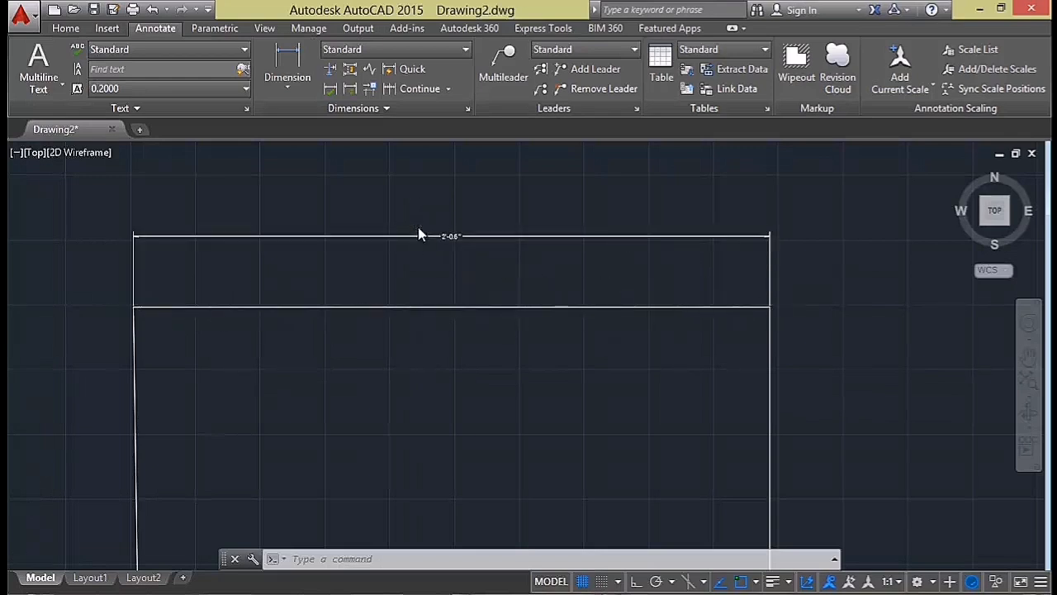
pyautogui.scroll(2, 423, 230)
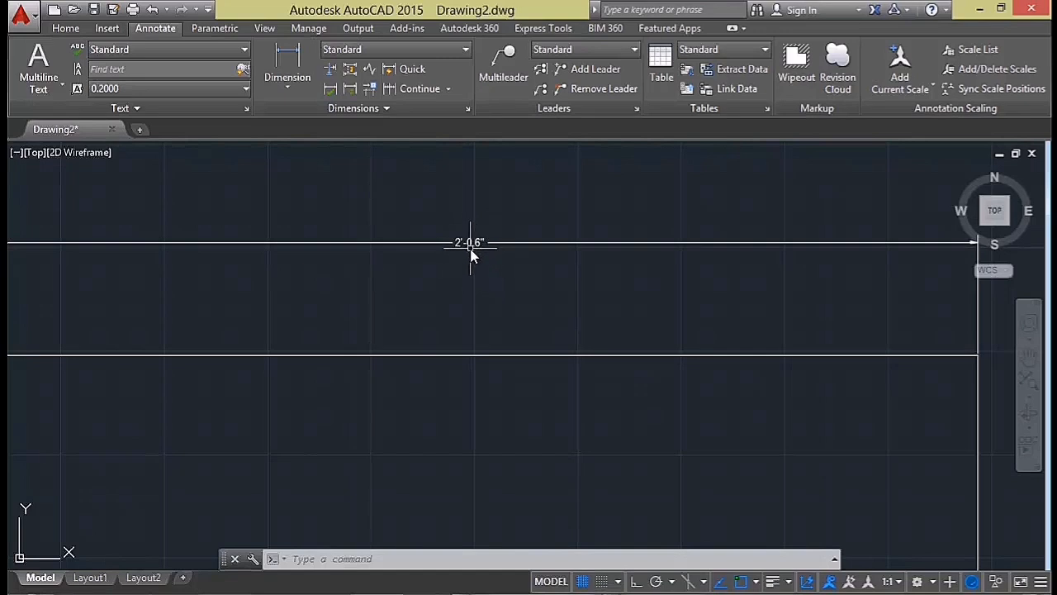
pyautogui.scroll(-2, 470, 254)
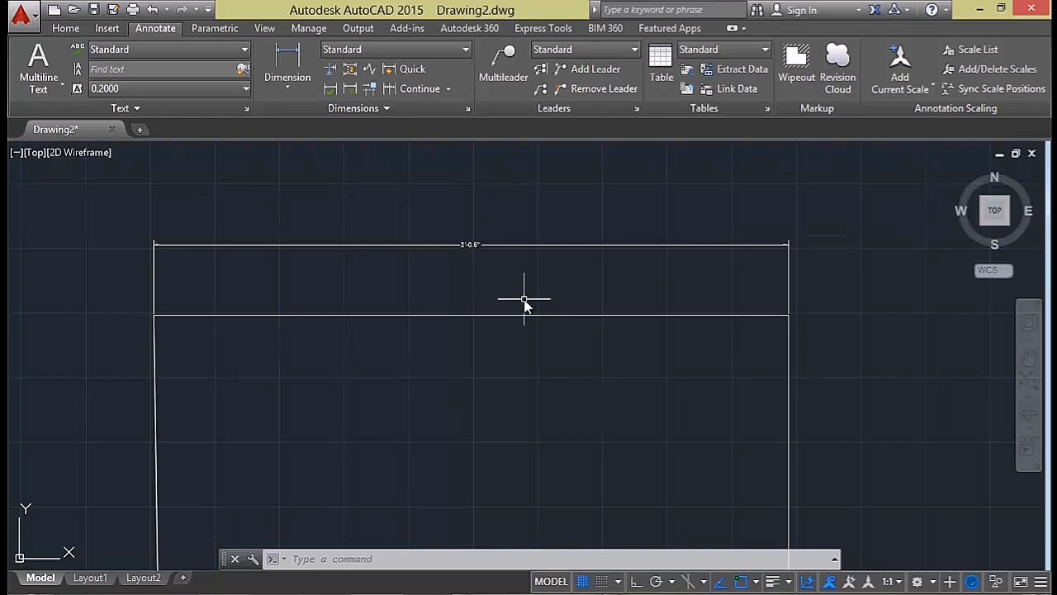
pyautogui.scroll(-2, 523, 302)
pyautogui.scroll(4, 524, 302)
pyautogui.scroll(-2, 508, 298)
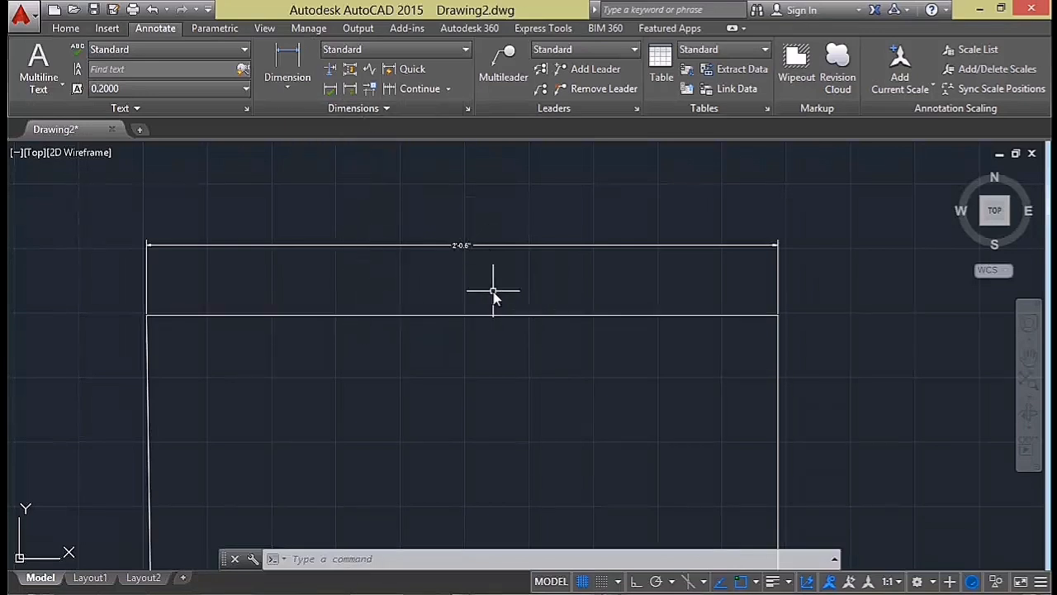
pyautogui.scroll(-2, 422, 293)
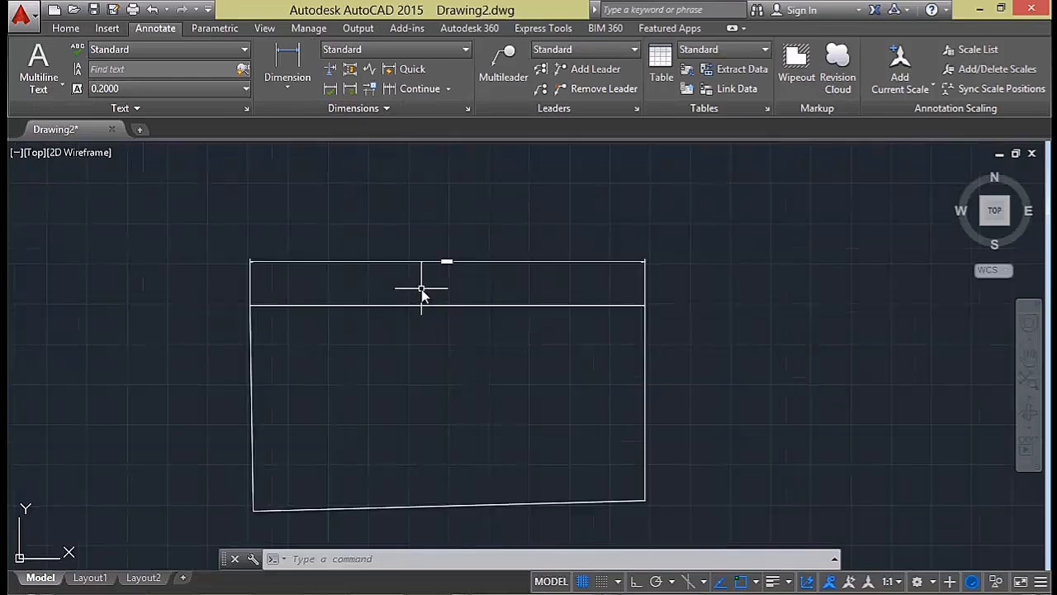
pyautogui.scroll(-1, 388, 306)
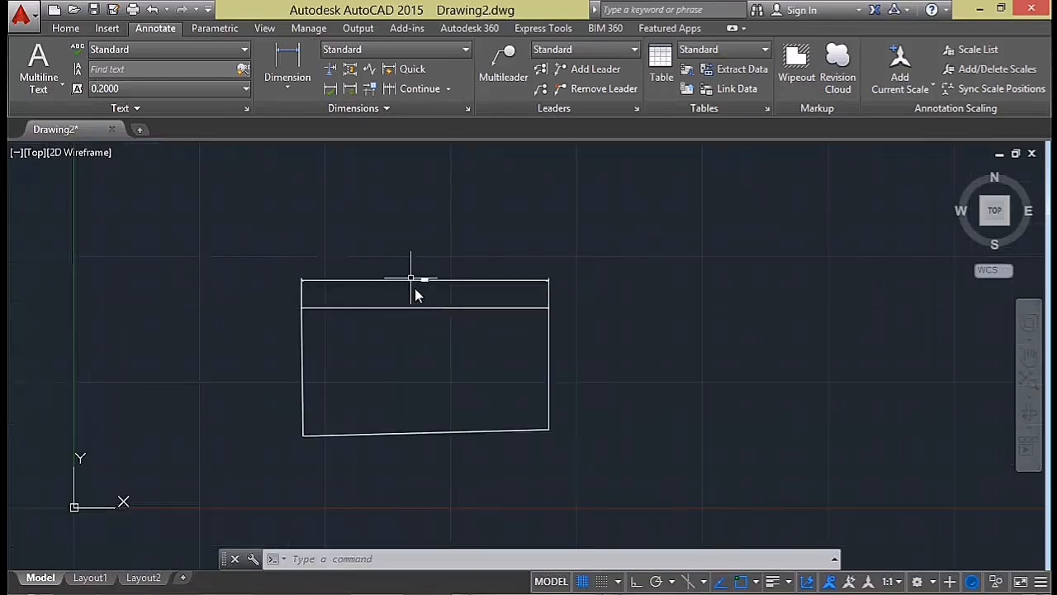
pyautogui.scroll(2, 415, 293)
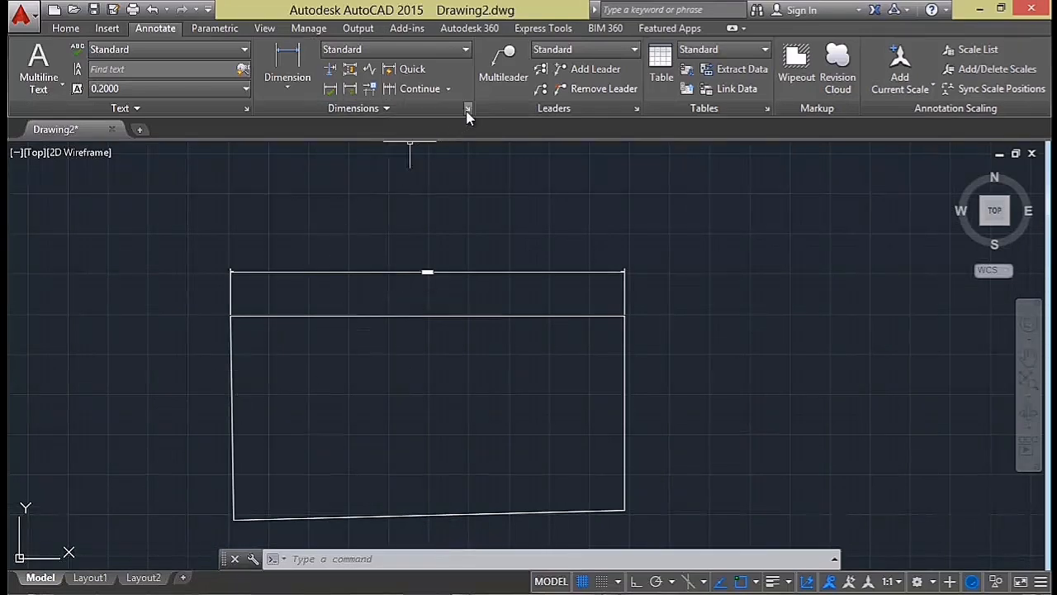
pyautogui.click(66, 28)
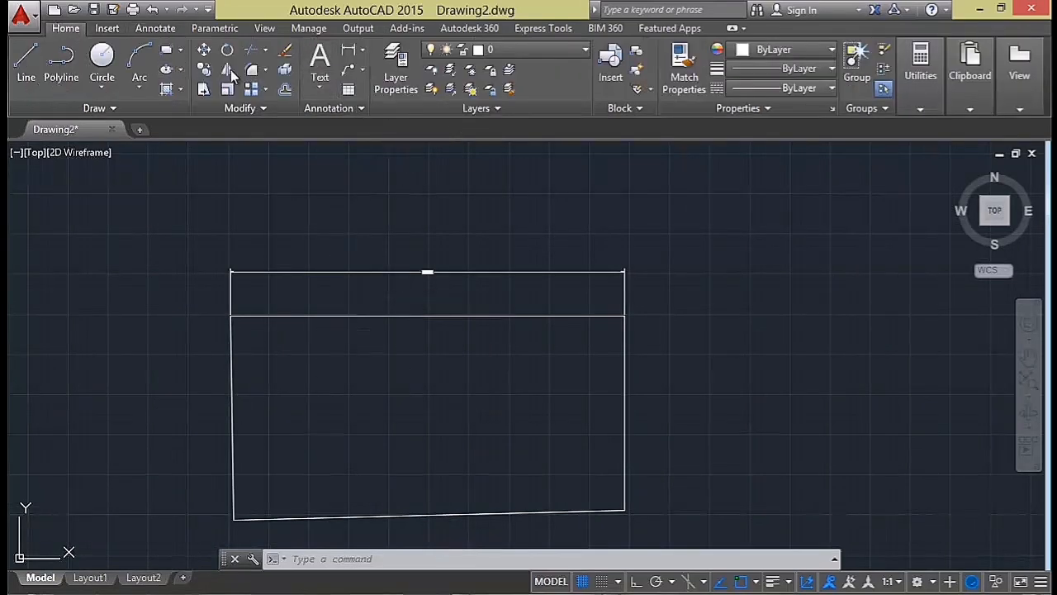
pyautogui.click(155, 30)
pyautogui.click(86, 29)
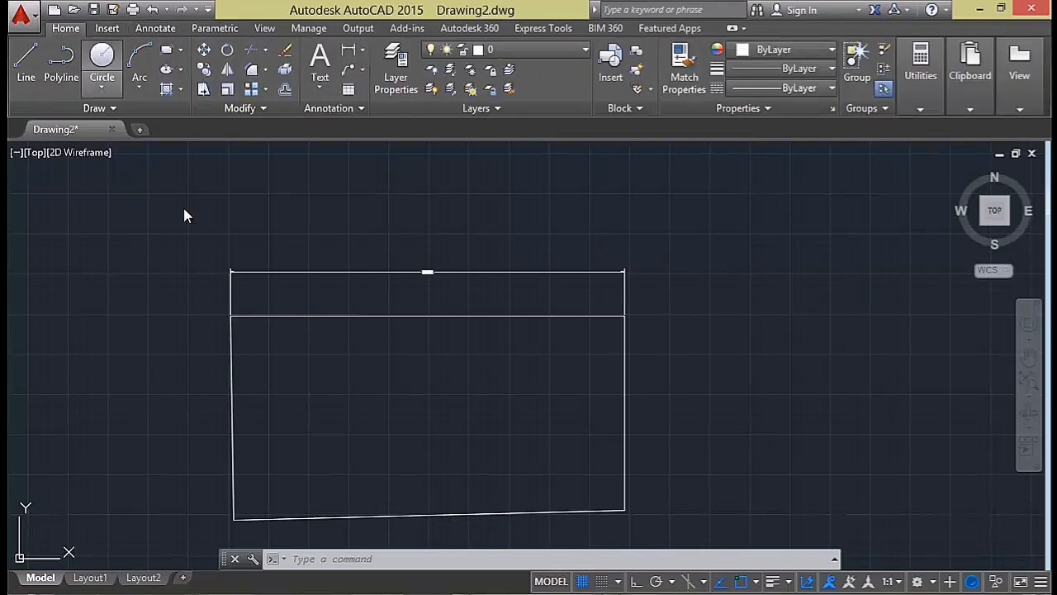
# Open the Dimension Style Manager to check the Standard style's preview, and close it without changes.
pyautogui.write('d')
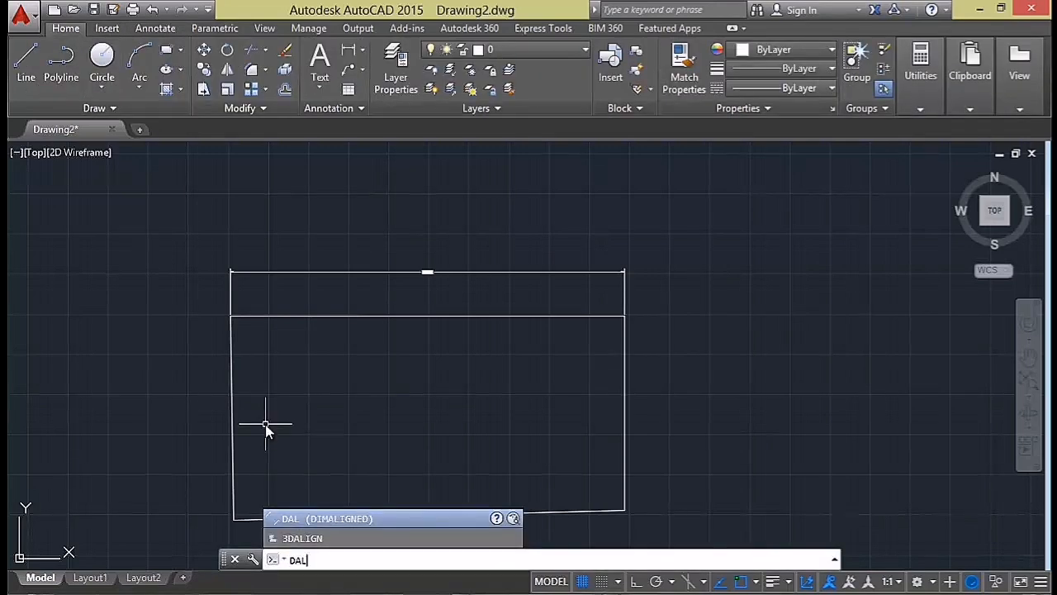
pyautogui.press('BackSpace')
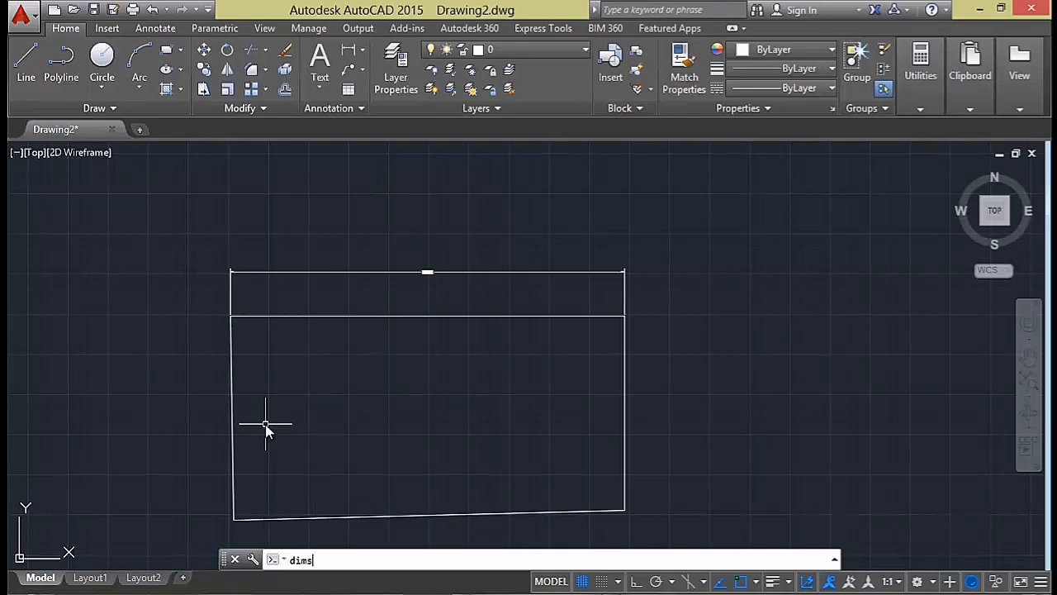
pyautogui.write('dimstyle')
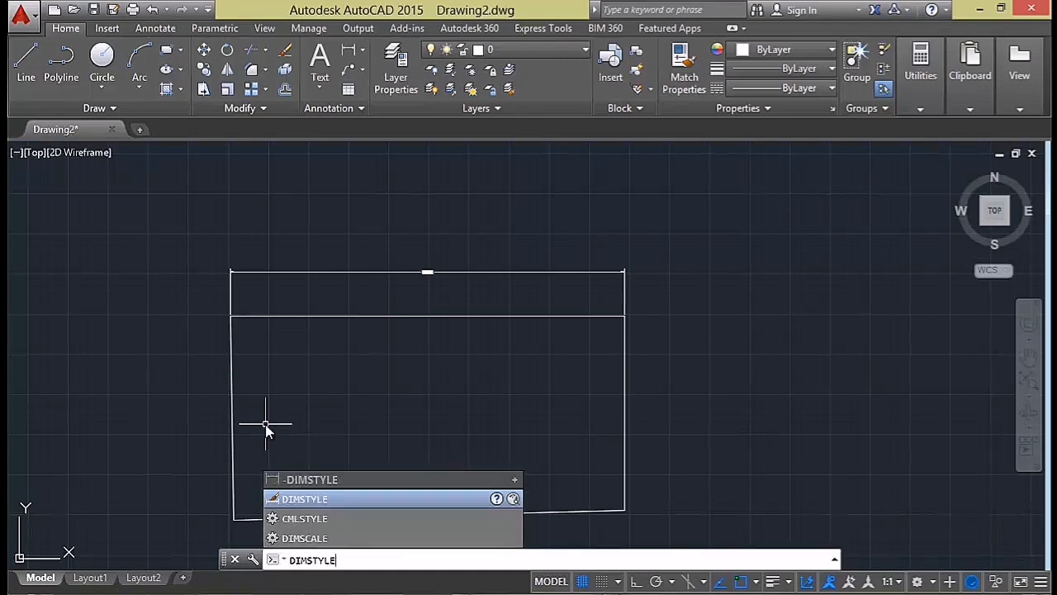
pyautogui.press('Return')
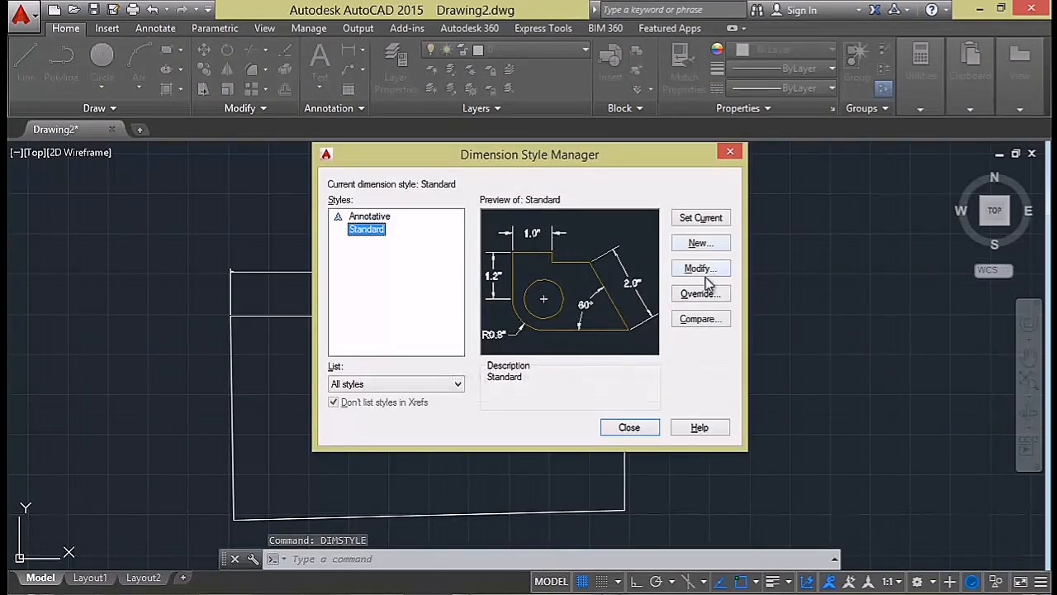
pyautogui.click(652, 433)
# Review the drawing's length units and insertion scale, and look over the Standard dimension style once more without changing either.
pyautogui.write('un')
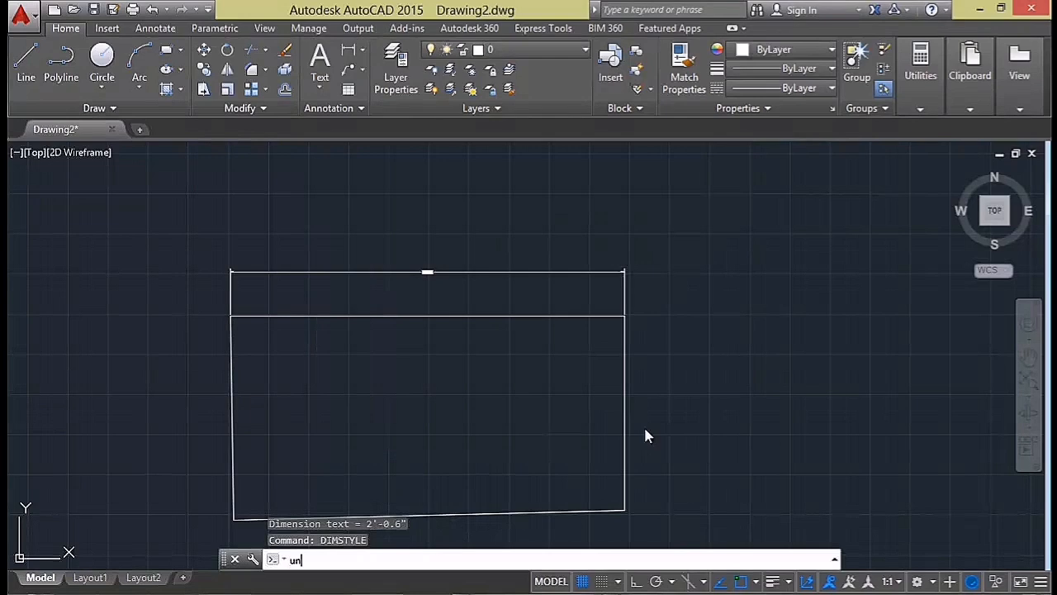
pyautogui.press('Return')
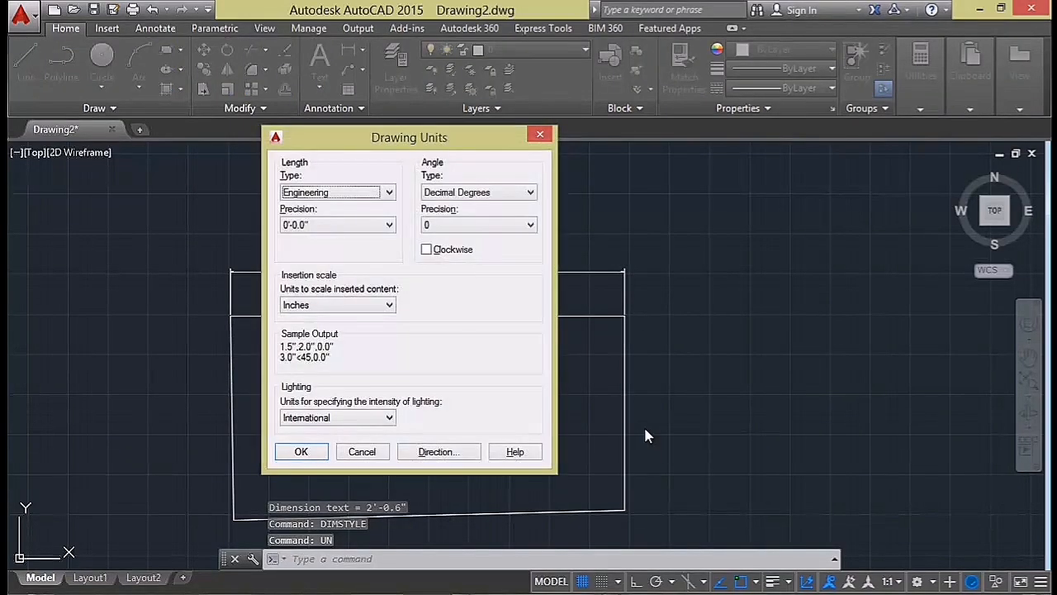
pyautogui.press('Escape')
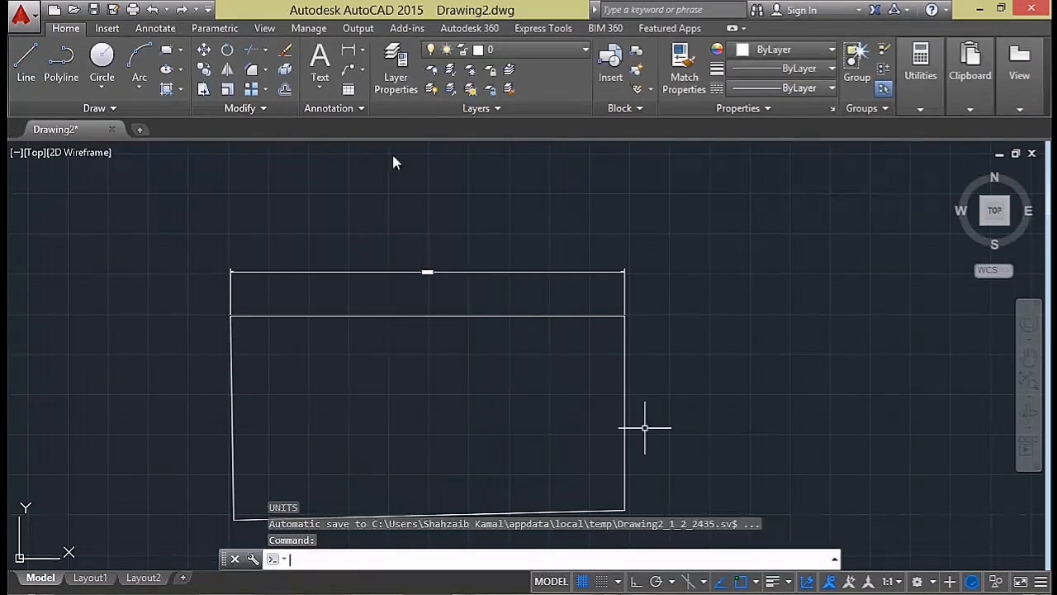
pyautogui.write('dimstyle')
pyautogui.press('Return')
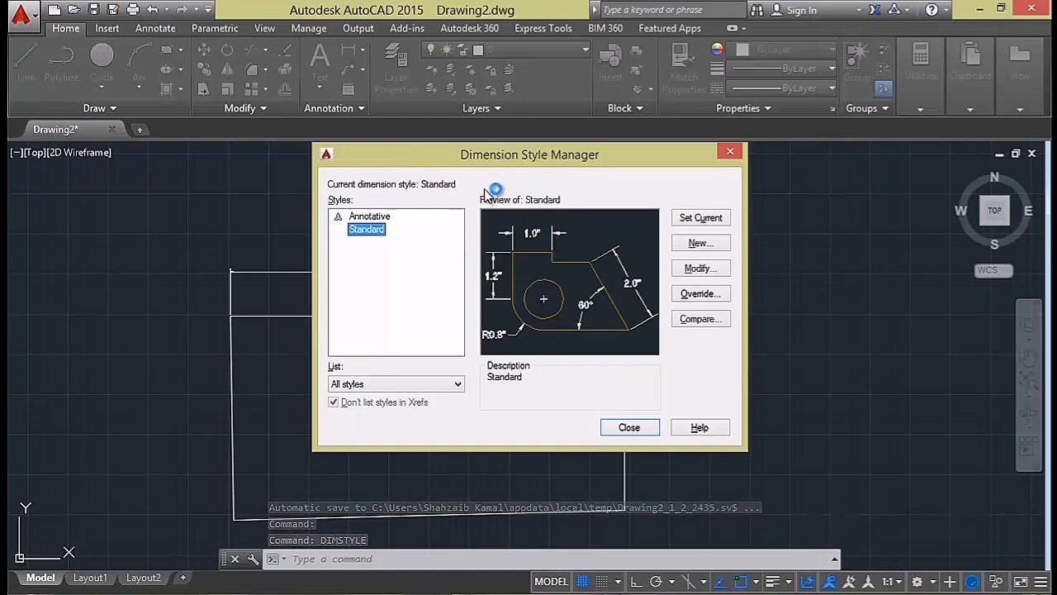
pyautogui.click(634, 430)
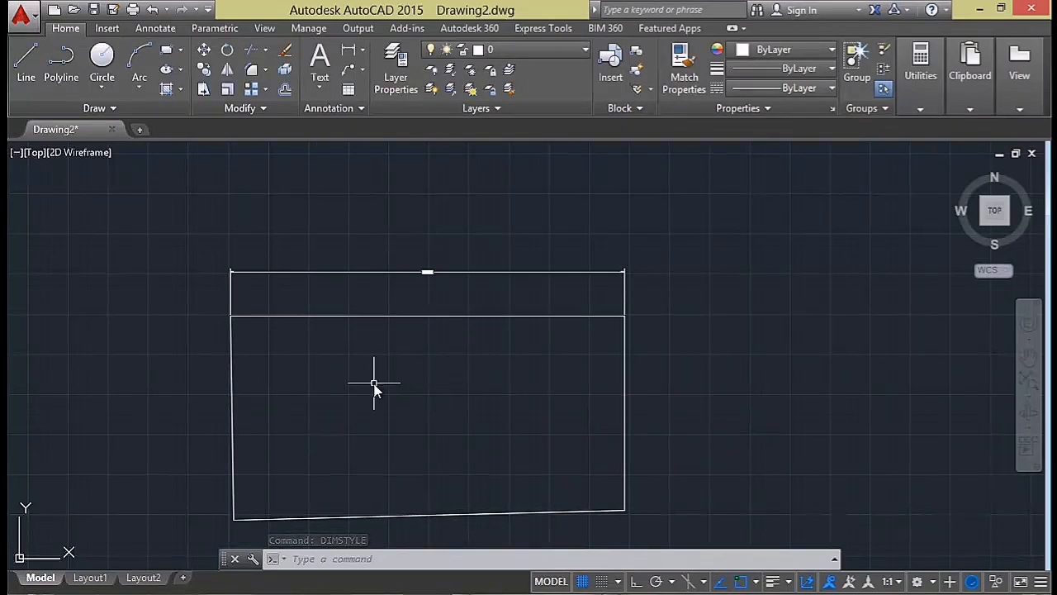
# Set the overall dimension scale variable DIMSCALE to 6".
pyautogui.click(161, 28)
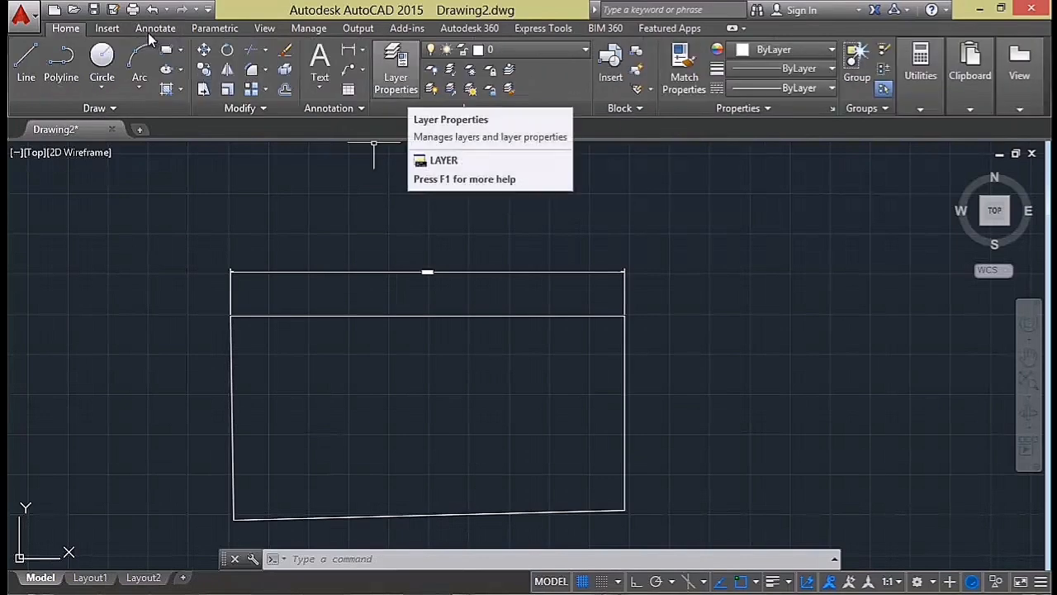
pyautogui.write('di')
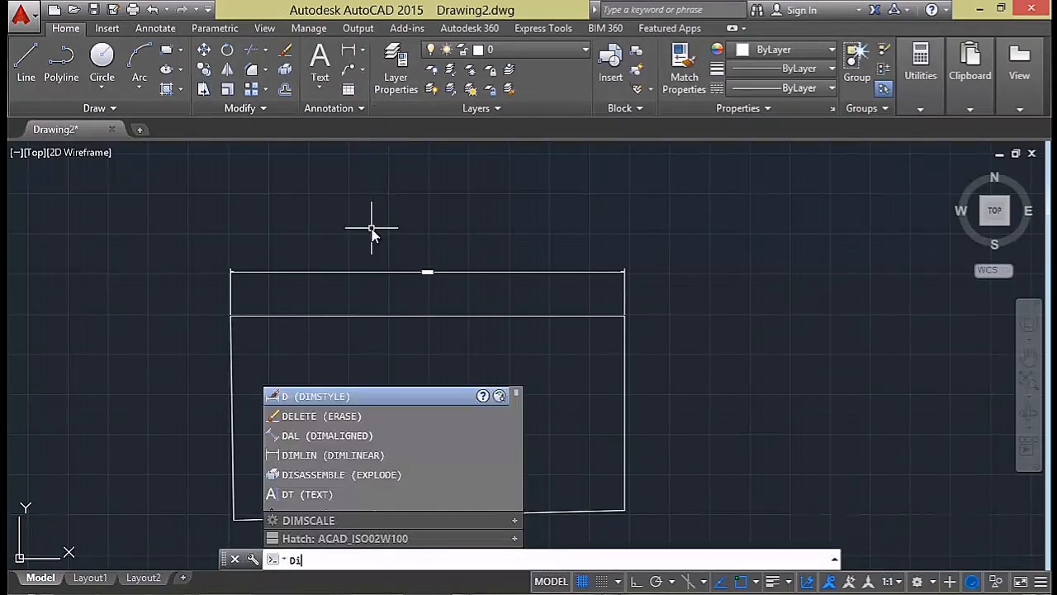
pyautogui.write('ms')
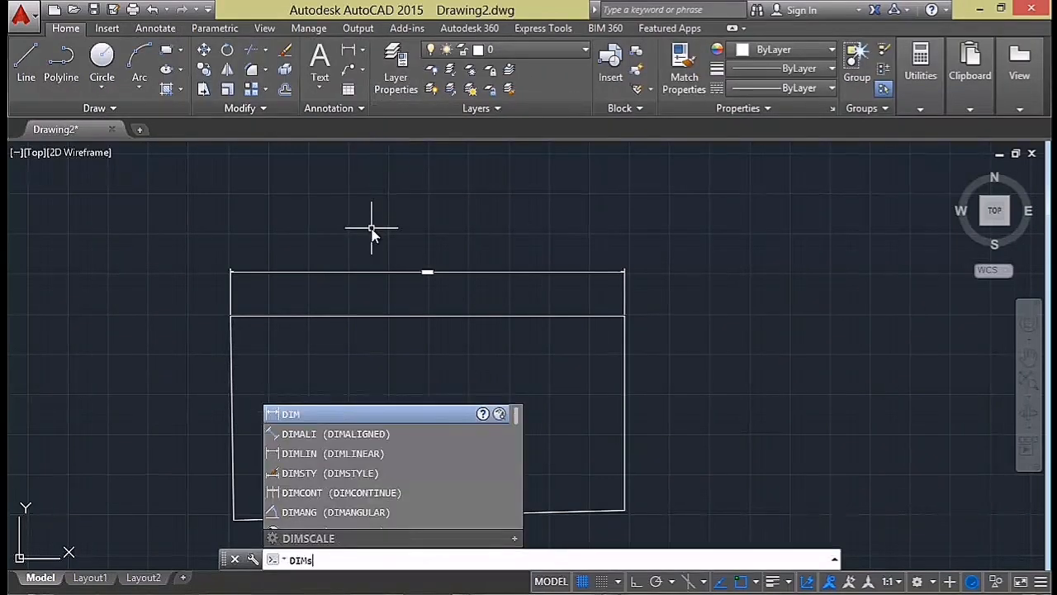
pyautogui.write('cale')
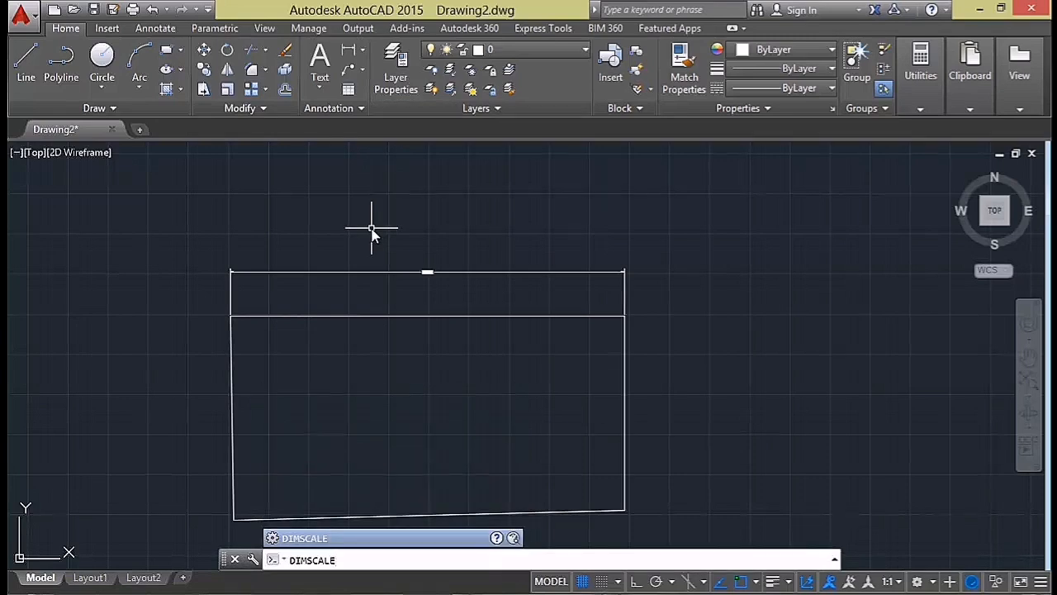
pyautogui.press('Return')
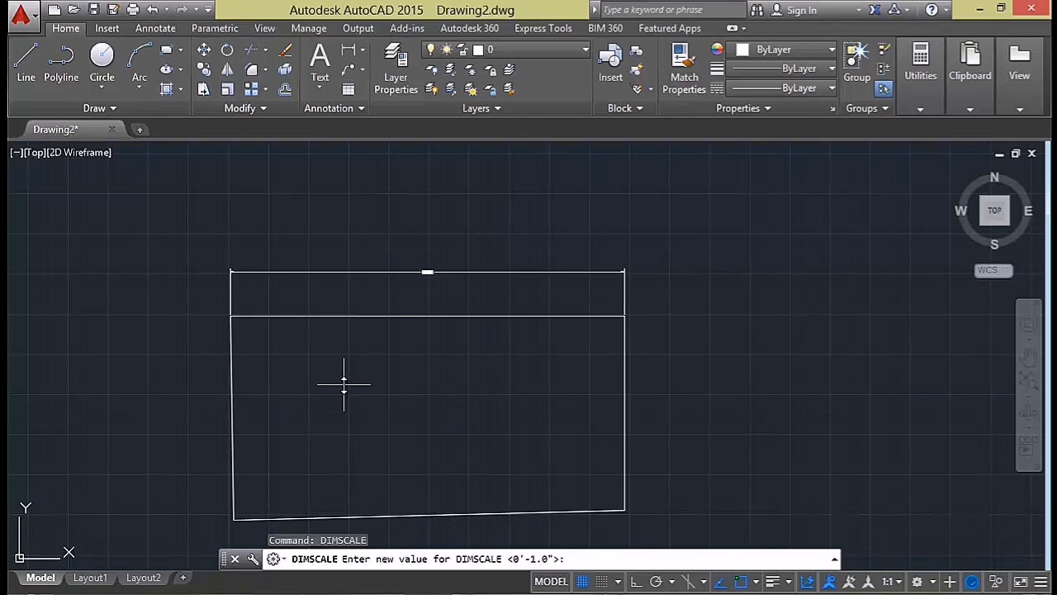
pyautogui.press('Return')
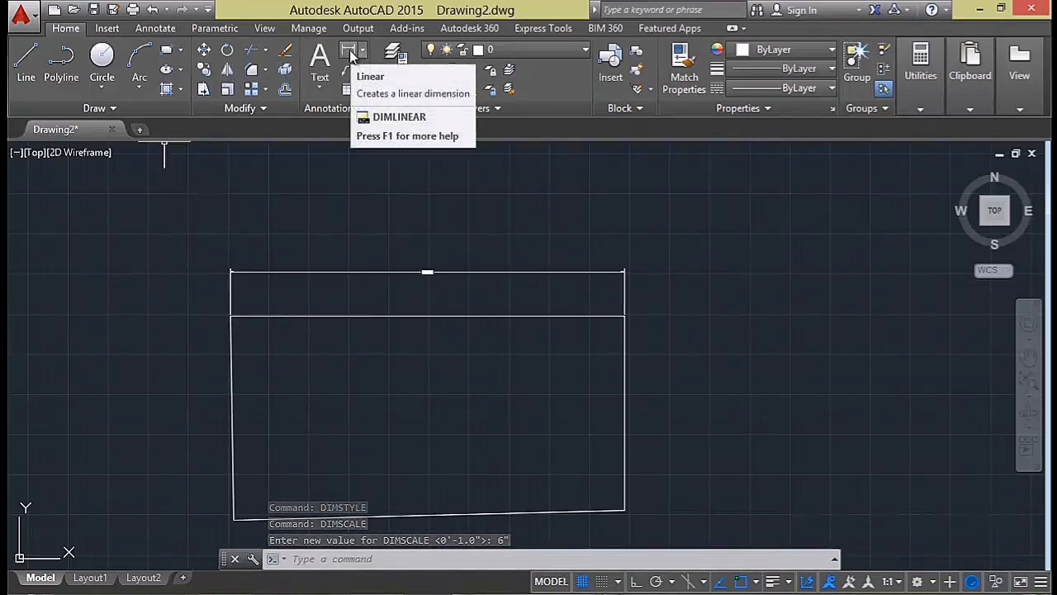
# Add an aligned dimension between the outline's two upper corners, placing the dimension line inside the outline just below the top edge.
pyautogui.write('da')
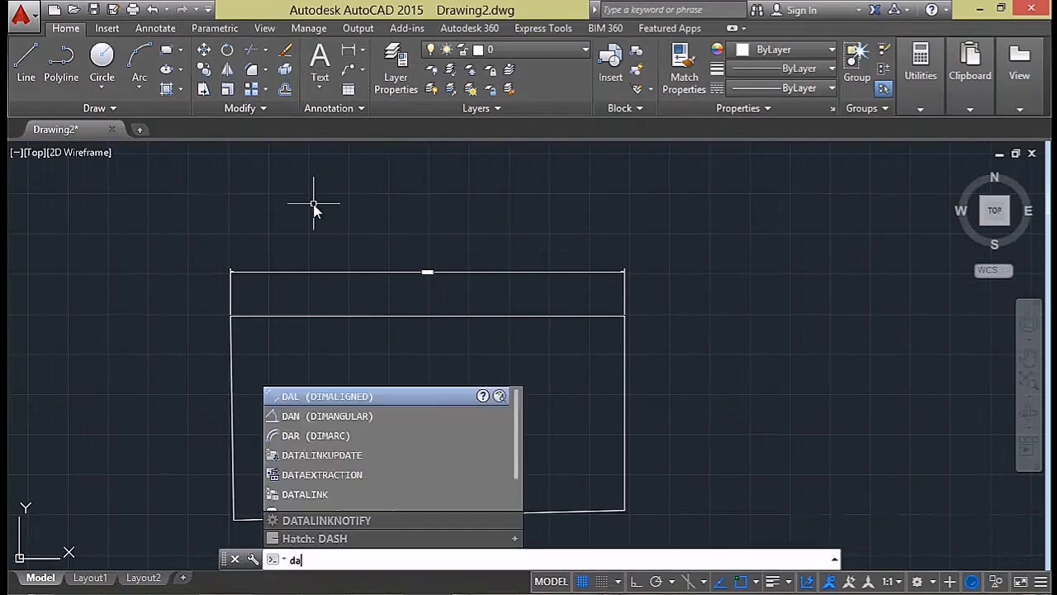
pyautogui.write('l')
pyautogui.press('Return')
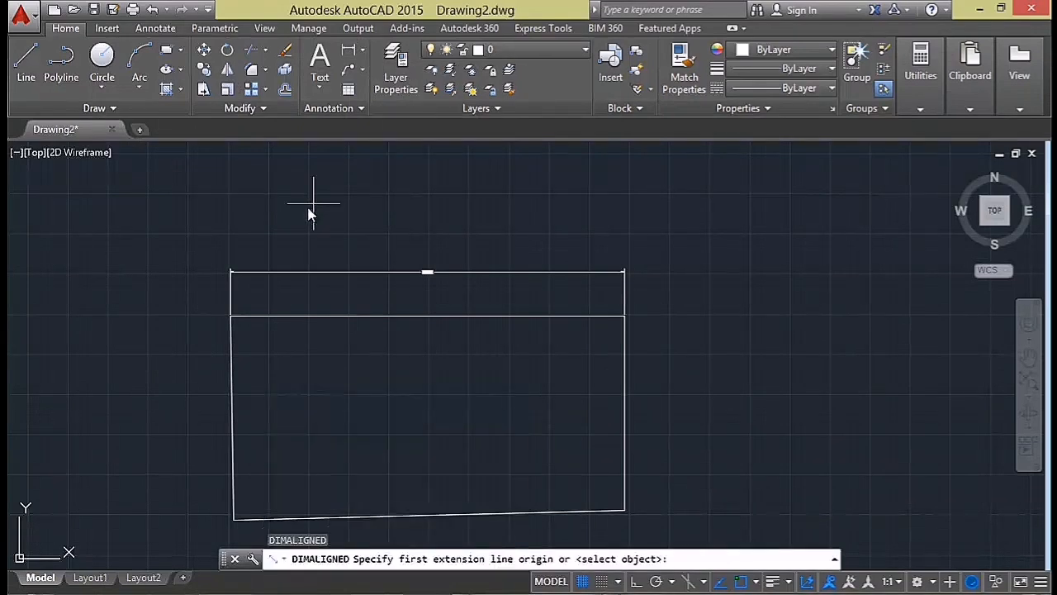
pyautogui.click(232, 323)
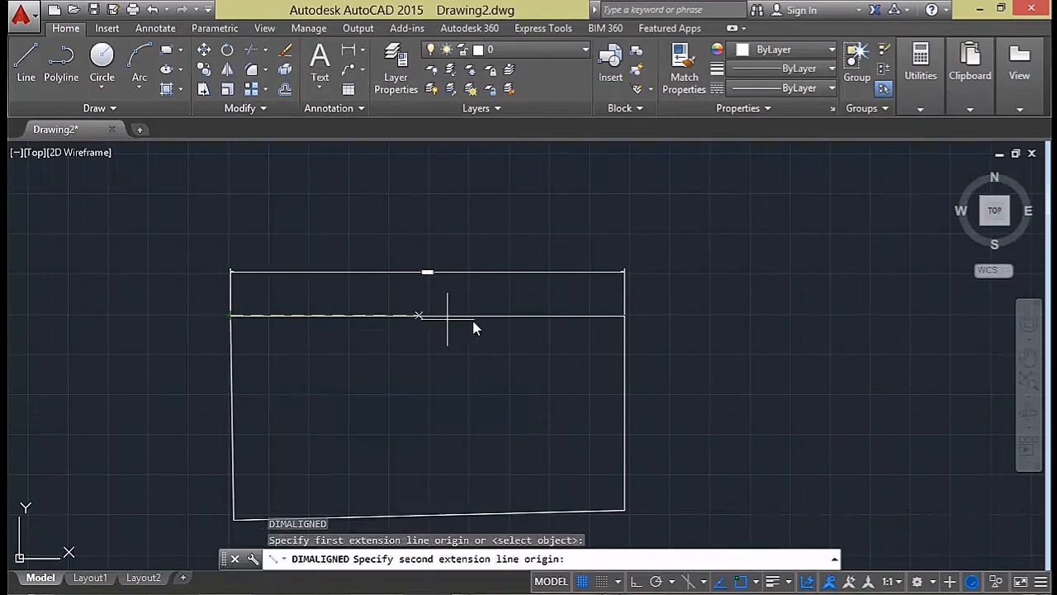
pyautogui.click(625, 321)
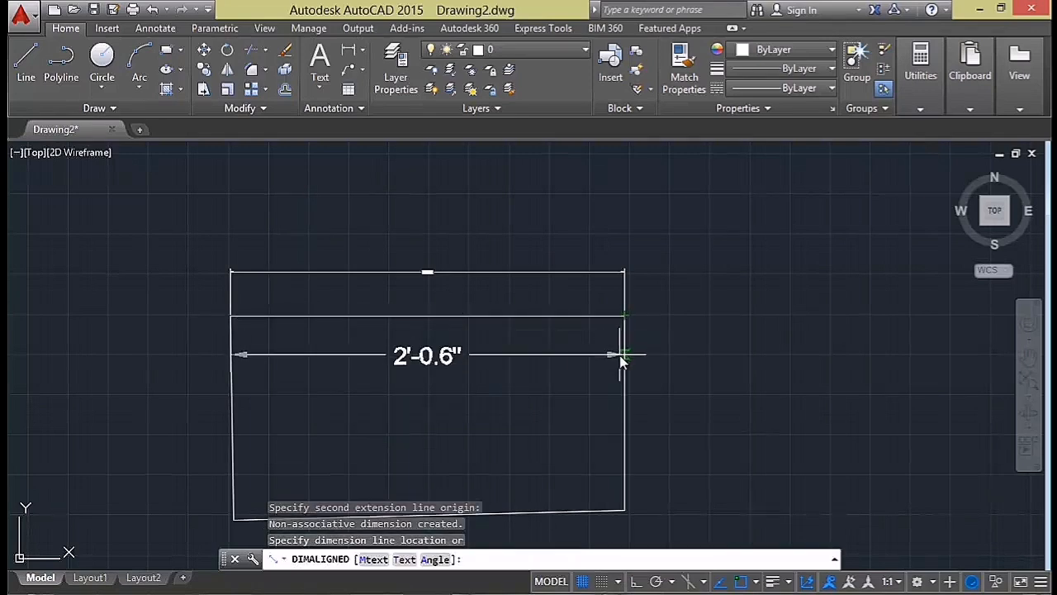
pyautogui.click(623, 358)
# Update the dimension above the outline's top edge so it takes on the current dimension style and scale.
pyautogui.scroll(-4, 456, 365)
pyautogui.scroll(2, 496, 368)
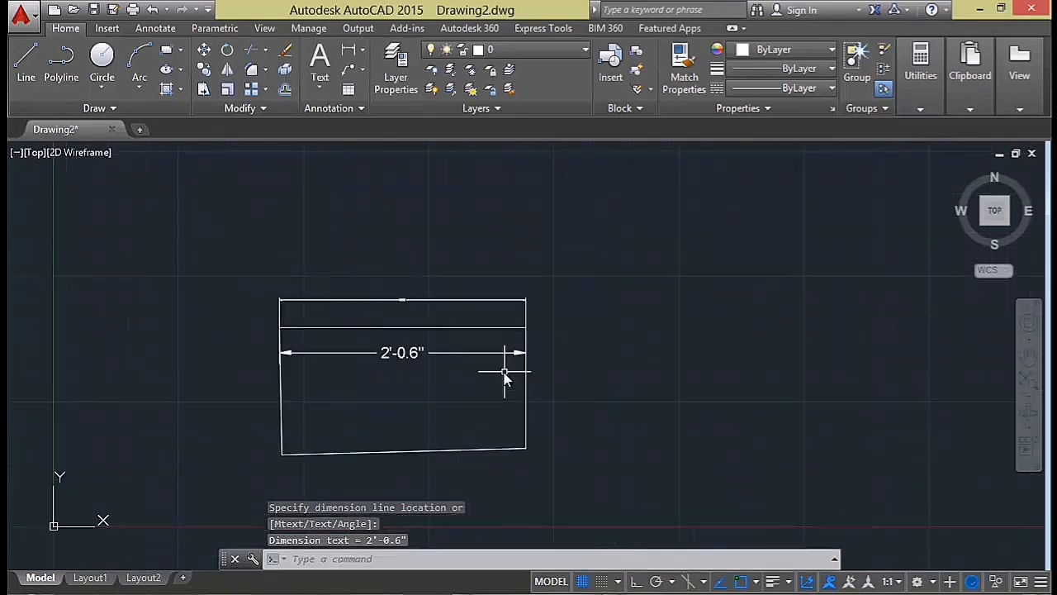
pyautogui.scroll(2, 431, 357)
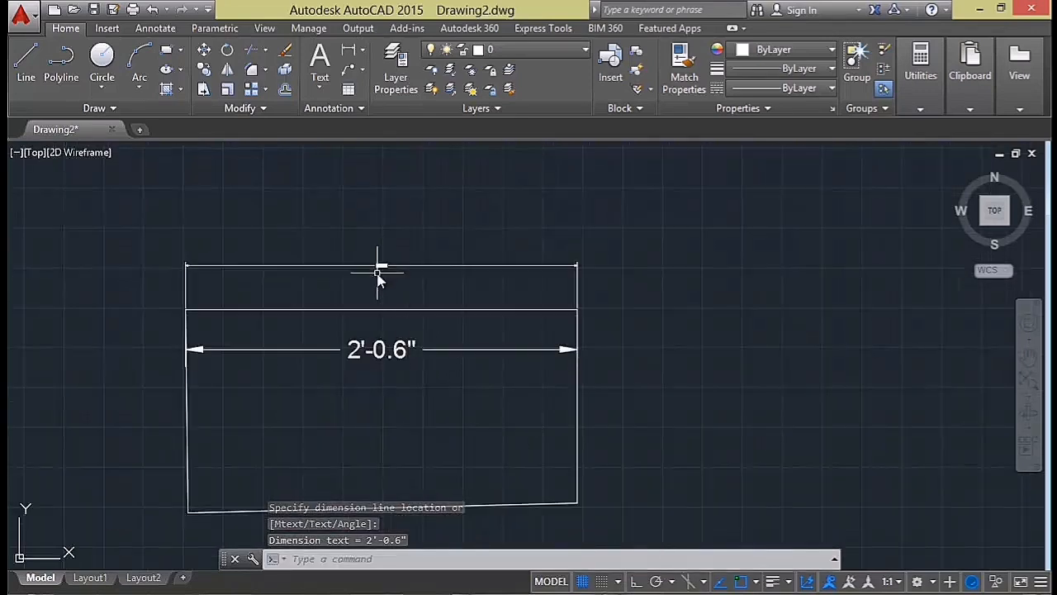
pyautogui.scroll(2, 380, 270)
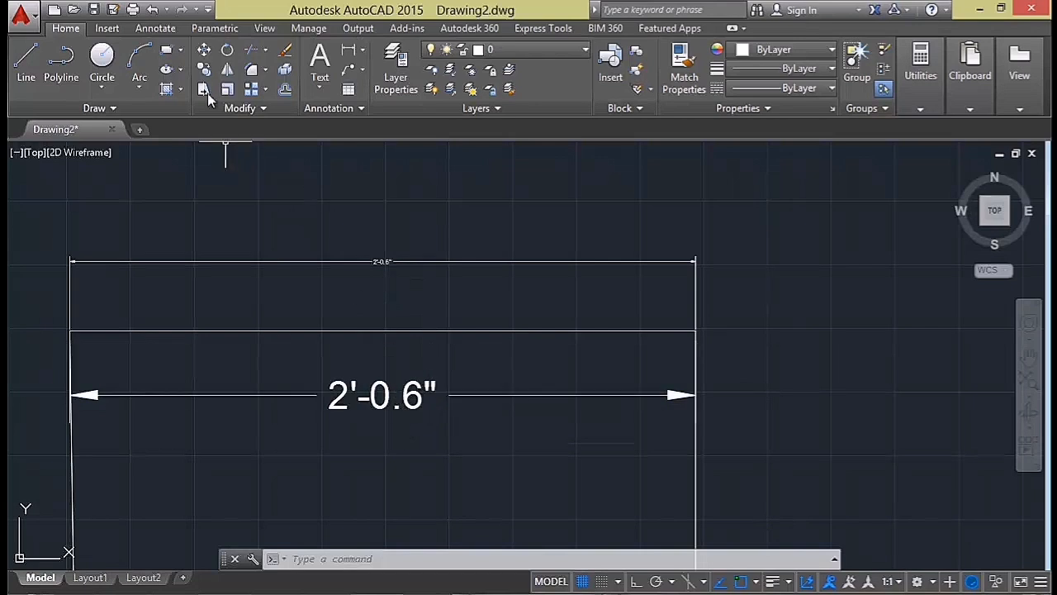
pyautogui.click(157, 29)
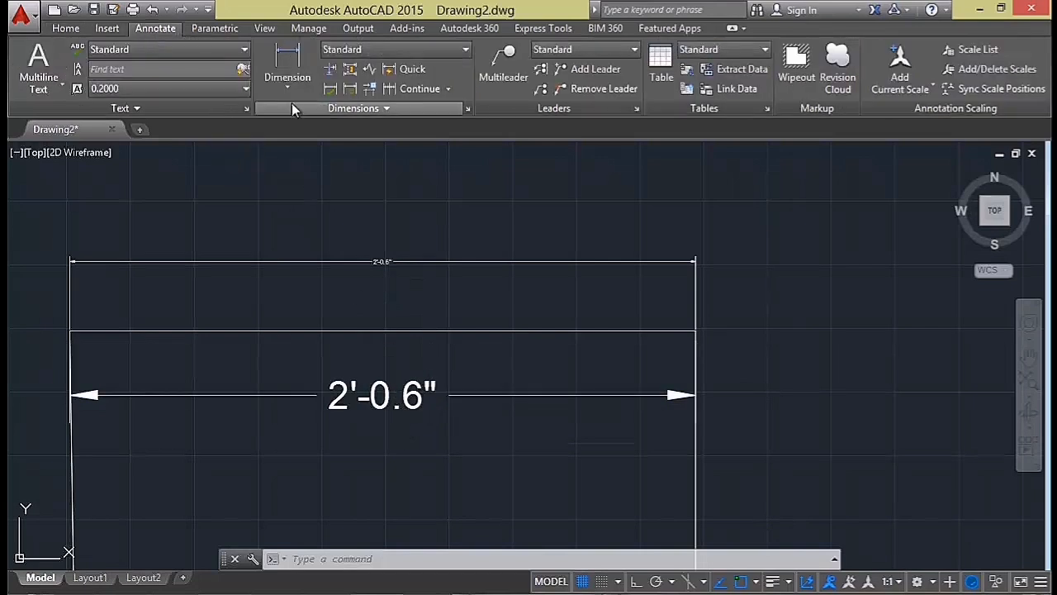
pyautogui.click(346, 91)
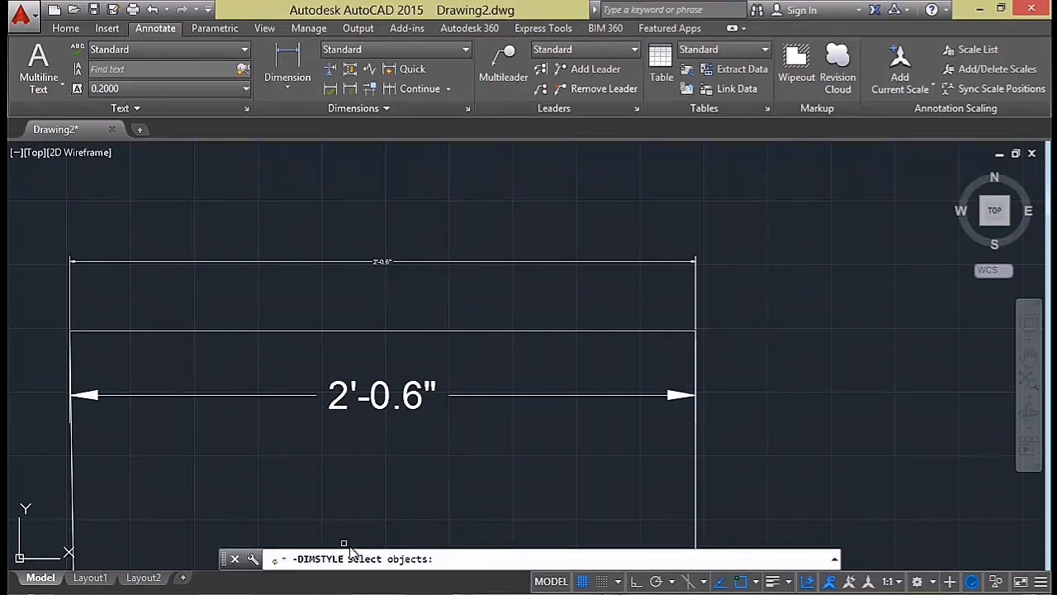
pyautogui.click(359, 265)
pyautogui.press('Return')
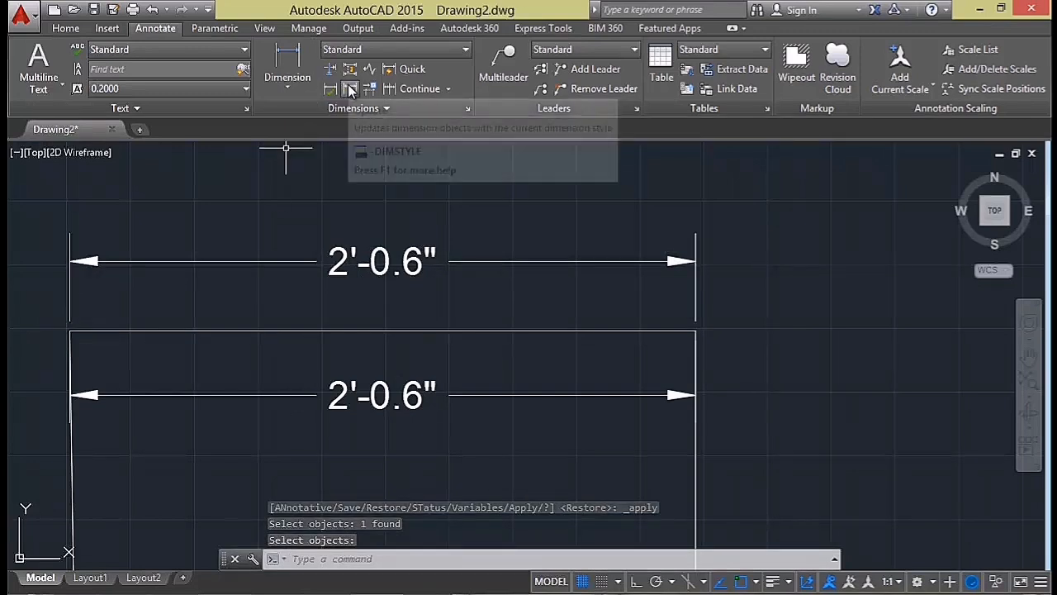
pyautogui.click(65, 28)
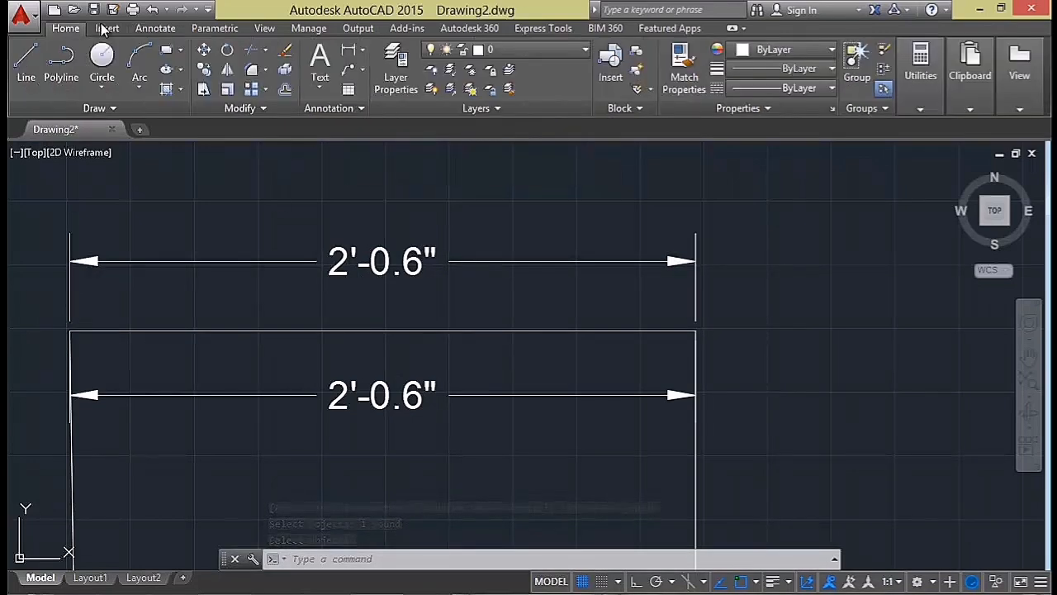
pyautogui.click(145, 29)
pyautogui.scroll(-2, 273, 338)
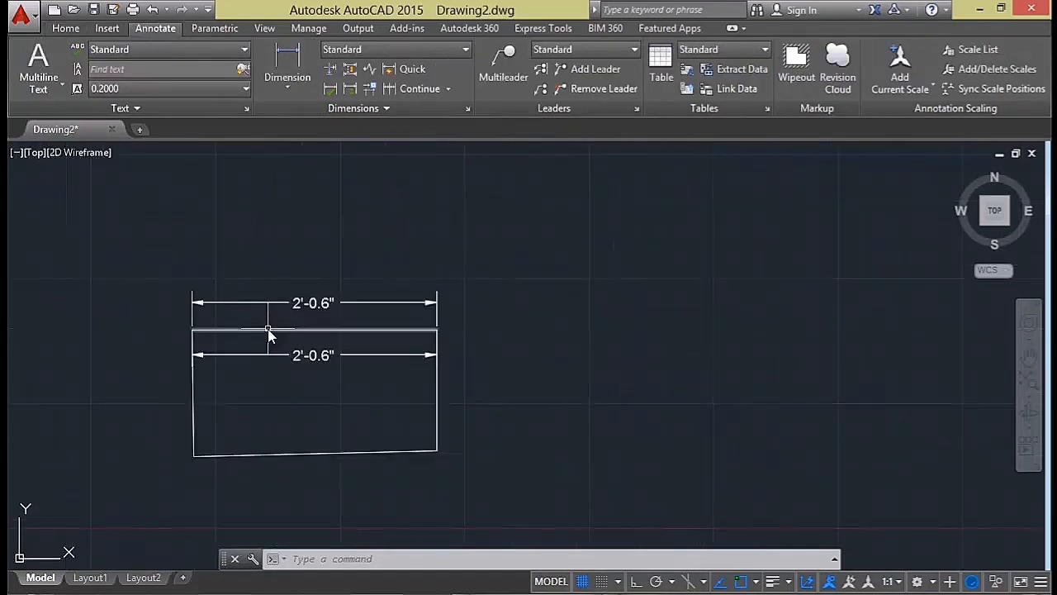